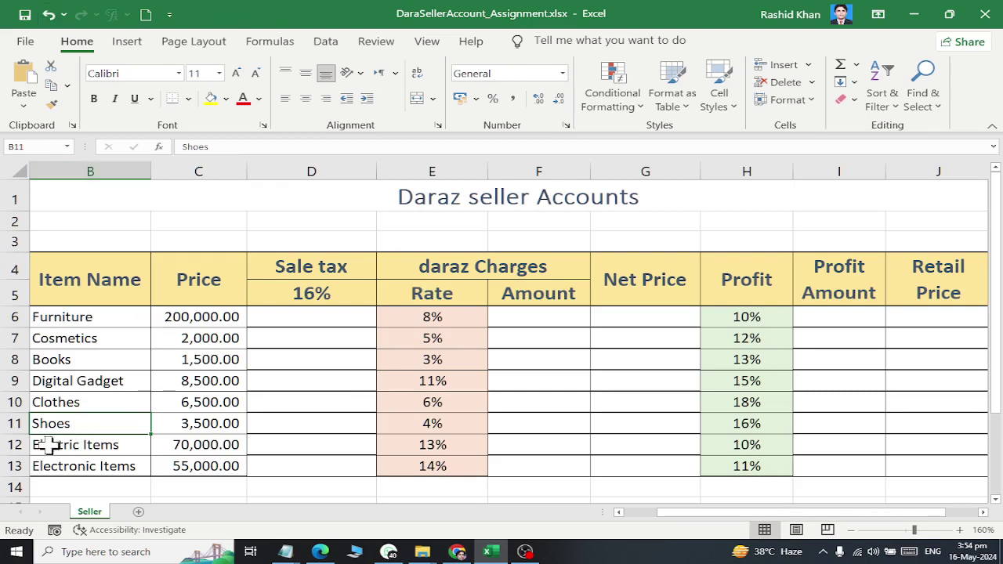
Step: Zoom the sheet to 205% and select the Cosmetics and Digital Gadget item names
{"action": "left_click_drag", "start_coordinate": [62, 465], "coordinate": [6, 461]}
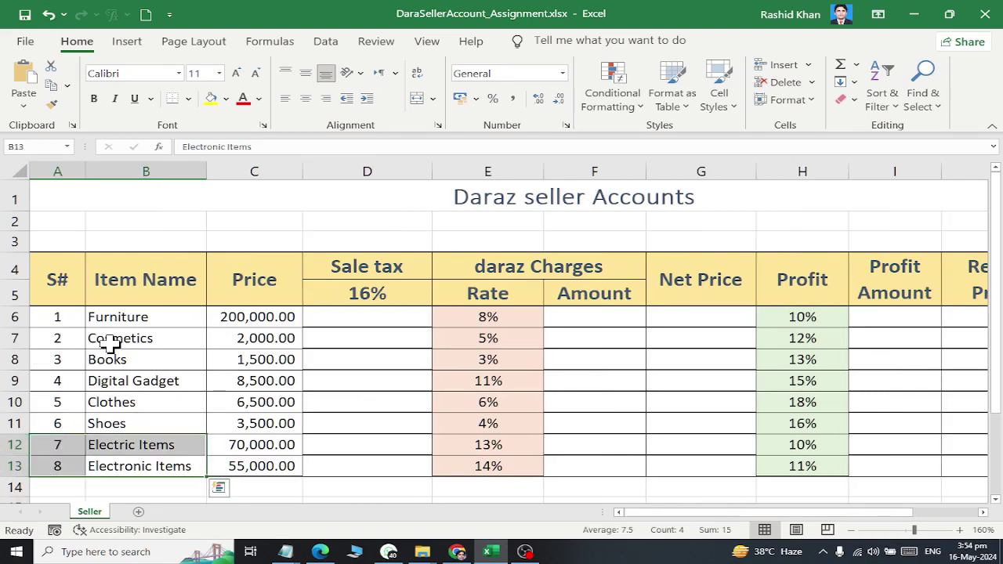
{"action": "left_click_drag", "start_coordinate": [118, 316], "coordinate": [137, 470]}
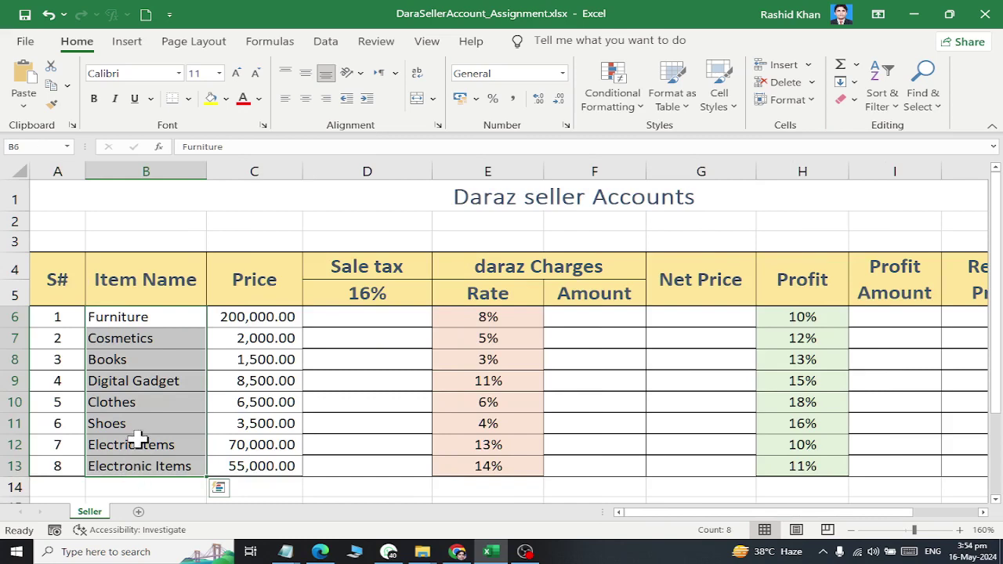
{"action": "scroll", "coordinate": [139, 343], "scroll_direction": "up", "scroll_amount": 3, "text": "ctrl"}
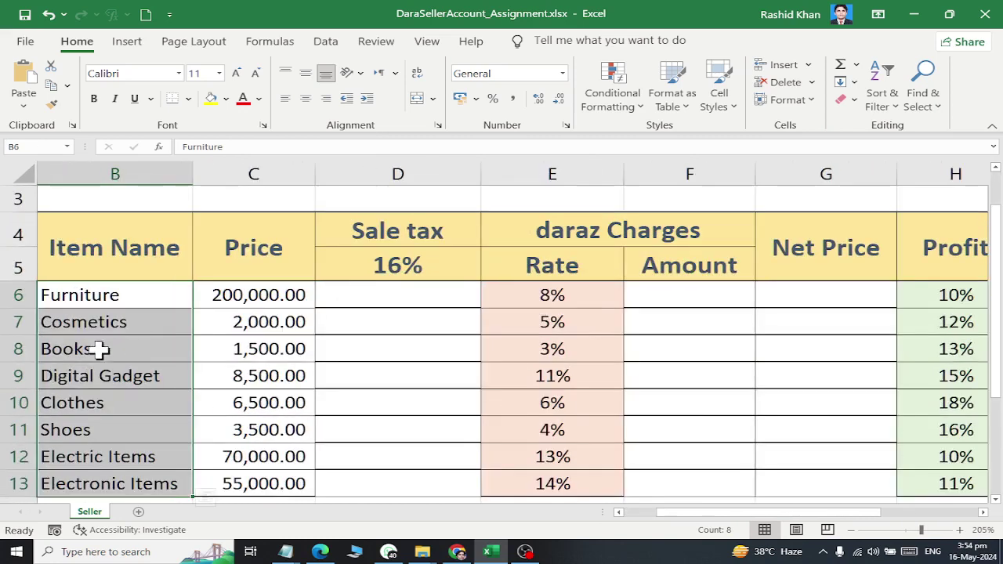
{"action": "left_click_drag", "start_coordinate": [100, 351], "coordinate": [7, 373]}
{"action": "left_click", "coordinate": [129, 322]}
{"action": "left_click", "coordinate": [145, 368]}
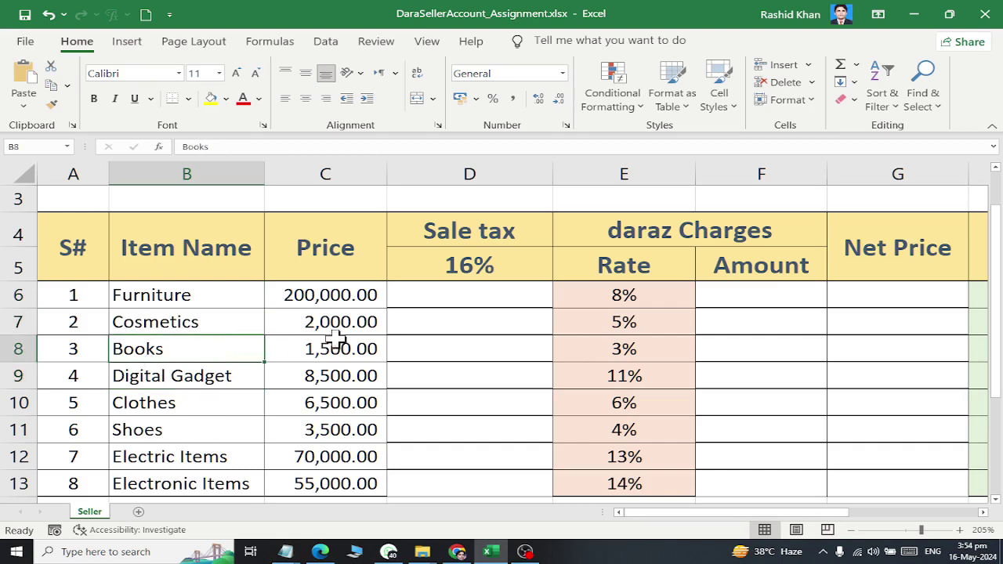
Step: Step through the Cosmetics-to-Electric Items prices, then select D6 for Furniture's sale tax
{"action": "left_click", "coordinate": [294, 321]}
{"action": "left_click", "coordinate": [303, 349]}
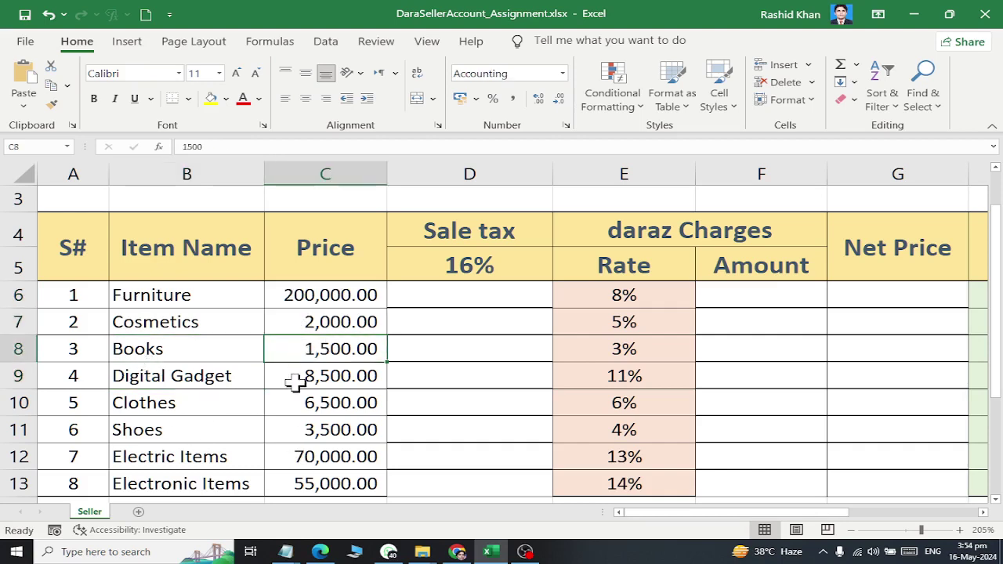
{"action": "left_click", "coordinate": [302, 376]}
{"action": "left_click", "coordinate": [303, 402]}
{"action": "left_click", "coordinate": [303, 430]}
{"action": "left_click", "coordinate": [302, 456]}
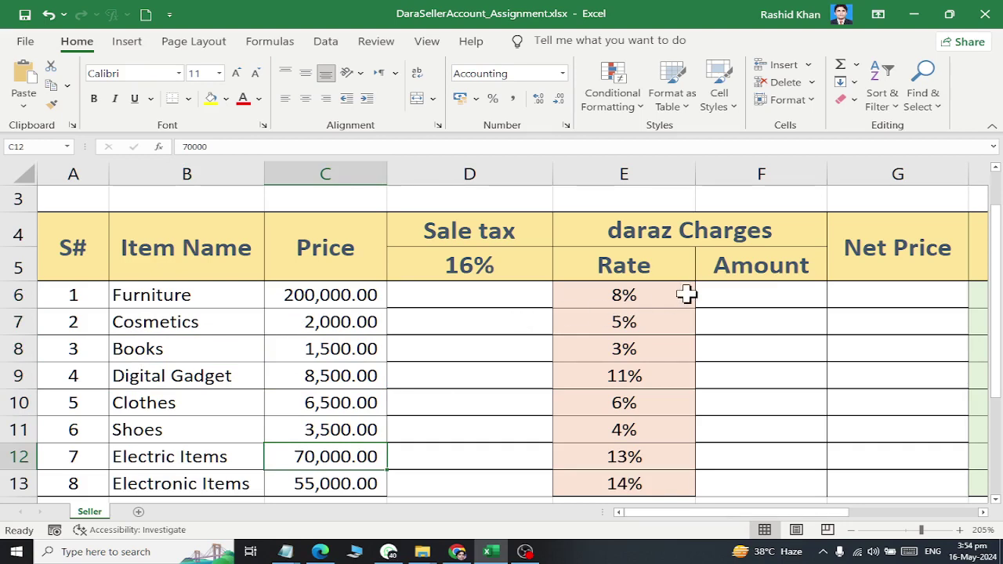
{"action": "left_click", "coordinate": [486, 303]}
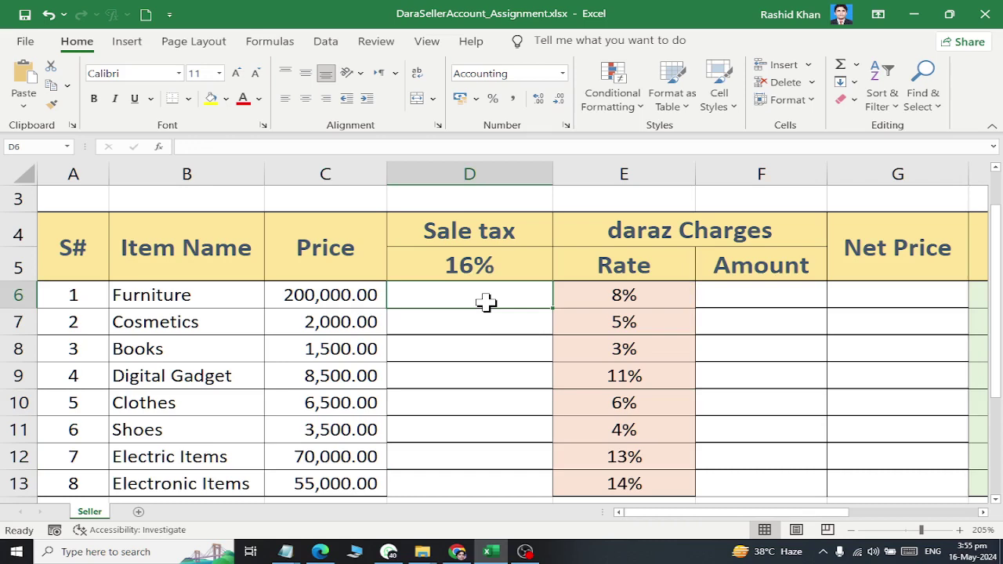
Step: Enter =SUM(C6*D5) in D6 for a 32,000.00 sale tax and copy it to D7
{"action": "left_click", "coordinate": [840, 66]}
{"action": "left_click", "coordinate": [337, 291]}
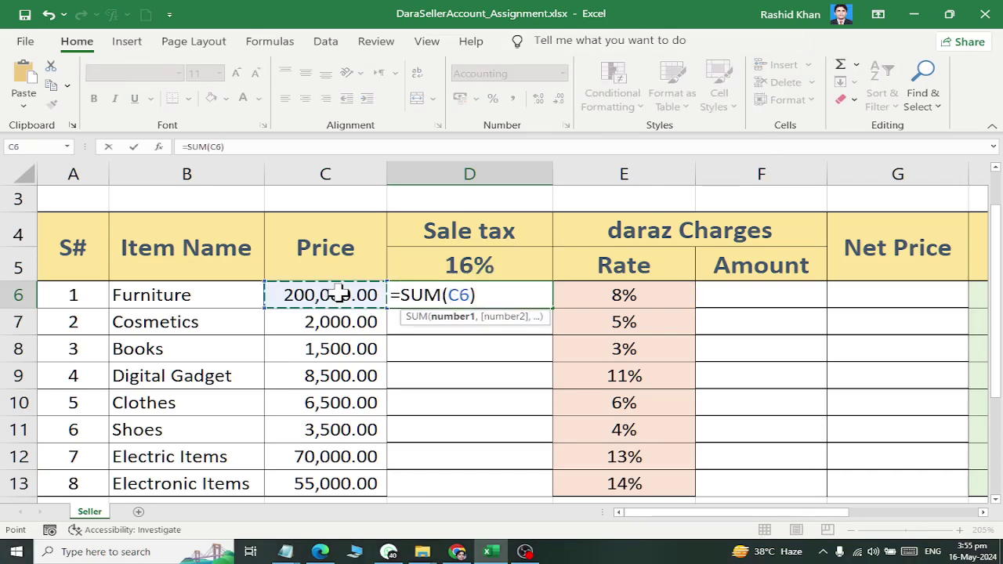
{"action": "type", "text": "*"}
{"action": "left_click", "coordinate": [436, 270]}
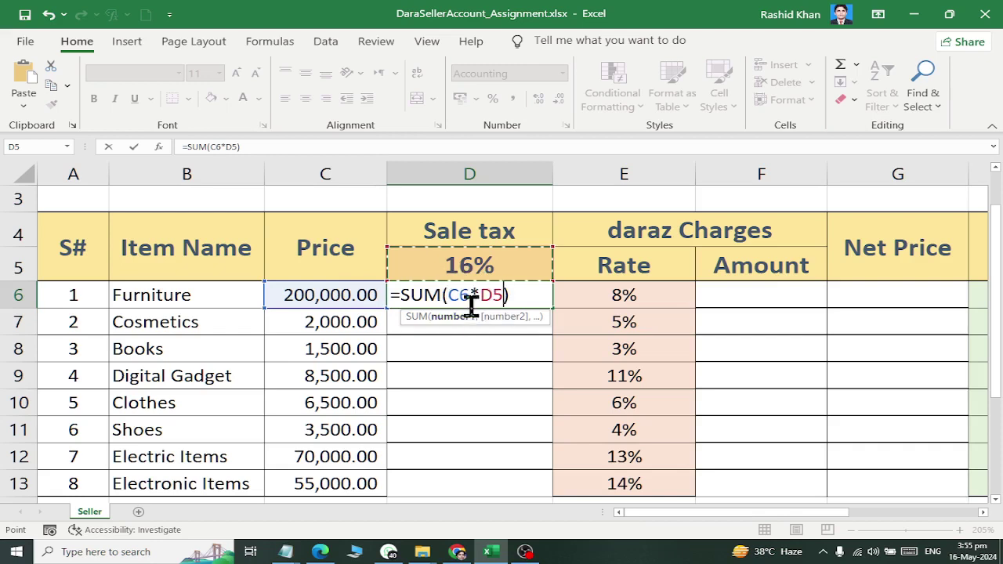
{"action": "key", "text": "ctrl+Return"}
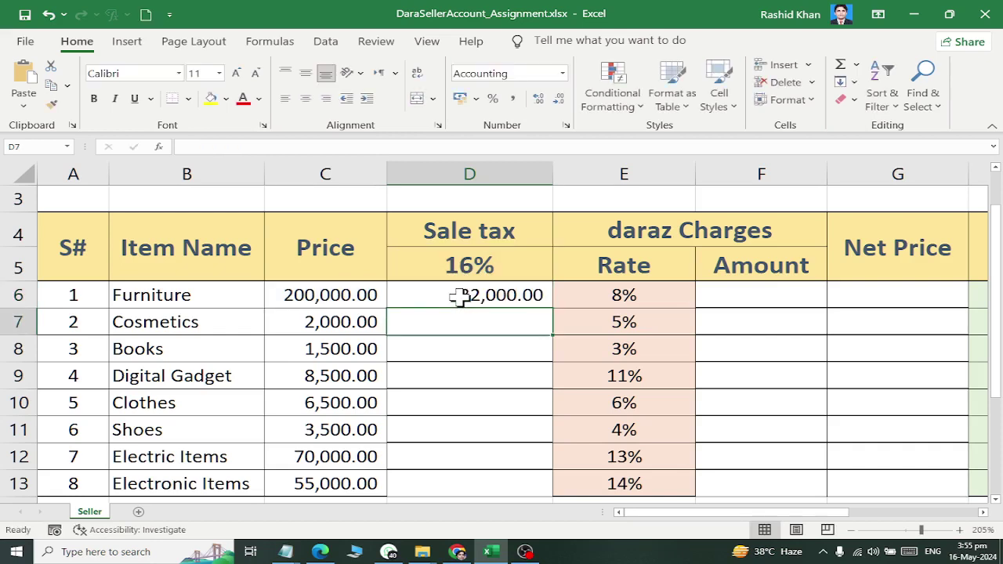
{"action": "left_click_drag", "start_coordinate": [548, 307], "coordinate": [554, 331]}
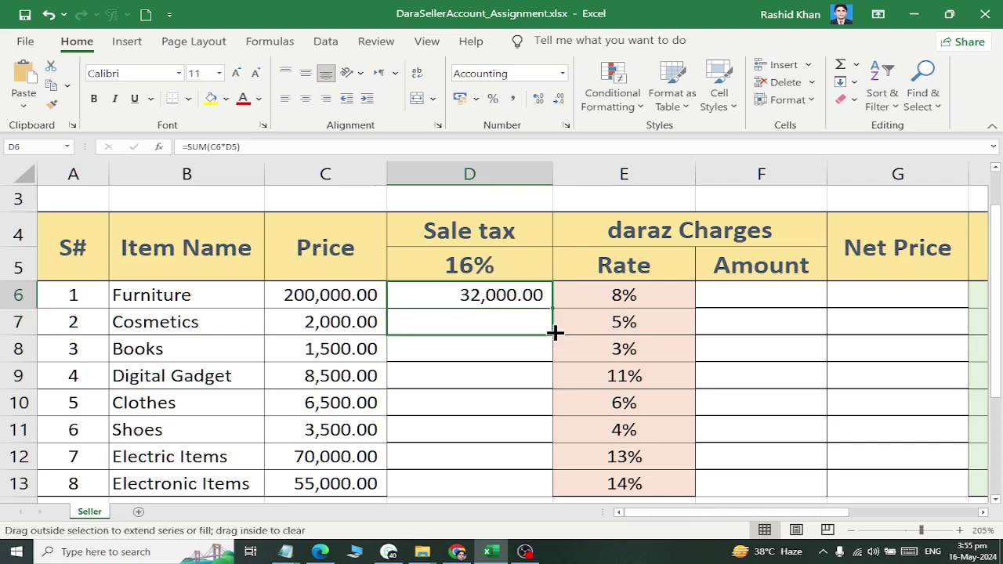
Step: Inspect the D6 and D7 formulas, then reopen D6 and mark its D5 reference
{"action": "double_click", "coordinate": [480, 295]}
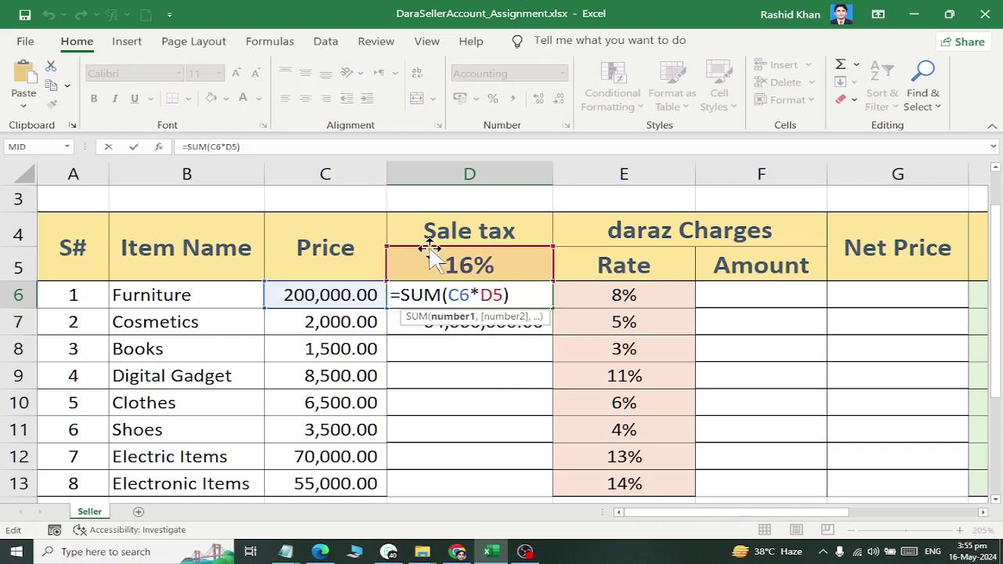
{"action": "key", "text": "Return"}
{"action": "double_click", "coordinate": [445, 321]}
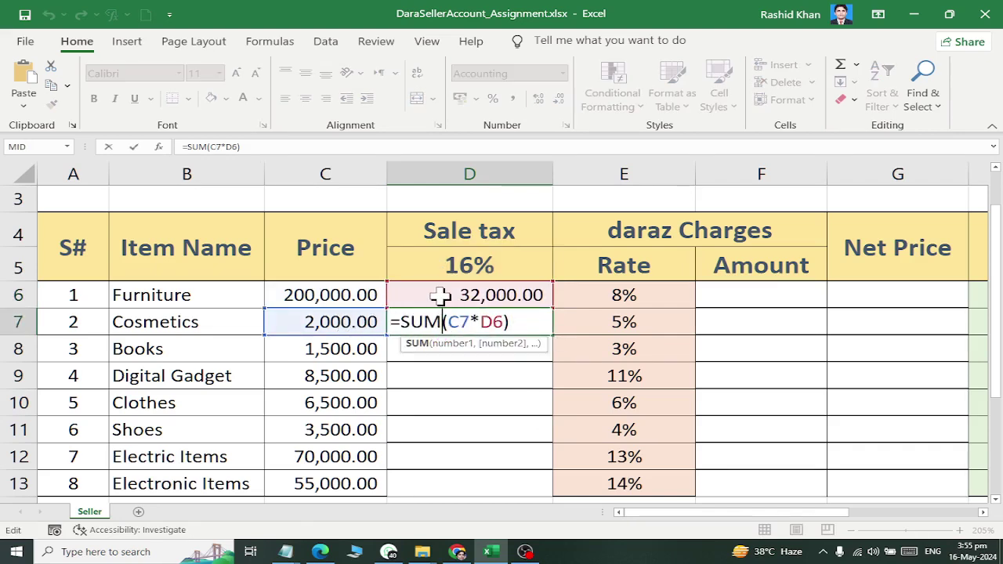
{"action": "key", "text": "ctrl+Return"}
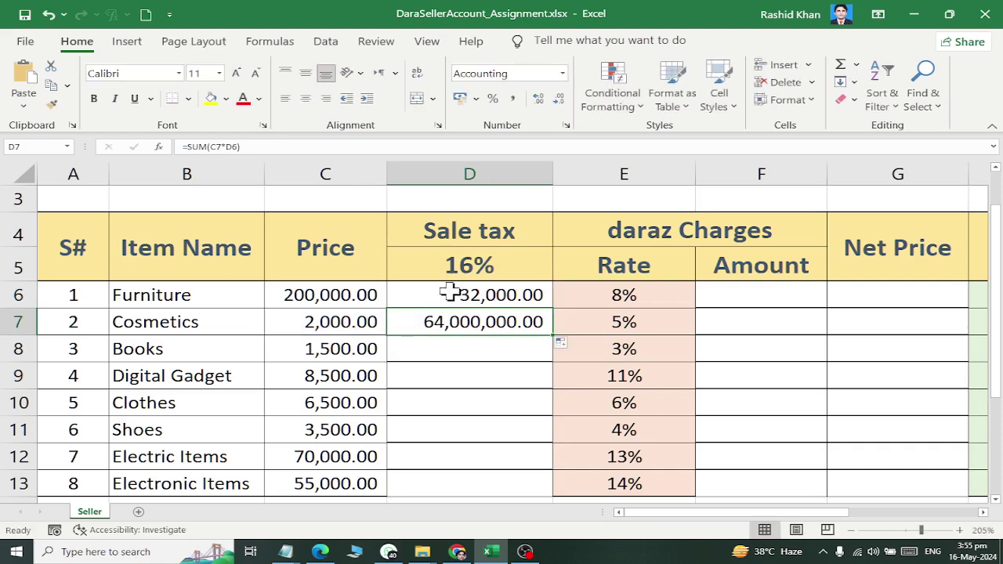
{"action": "left_click", "coordinate": [449, 291]}
{"action": "double_click", "coordinate": [449, 292]}
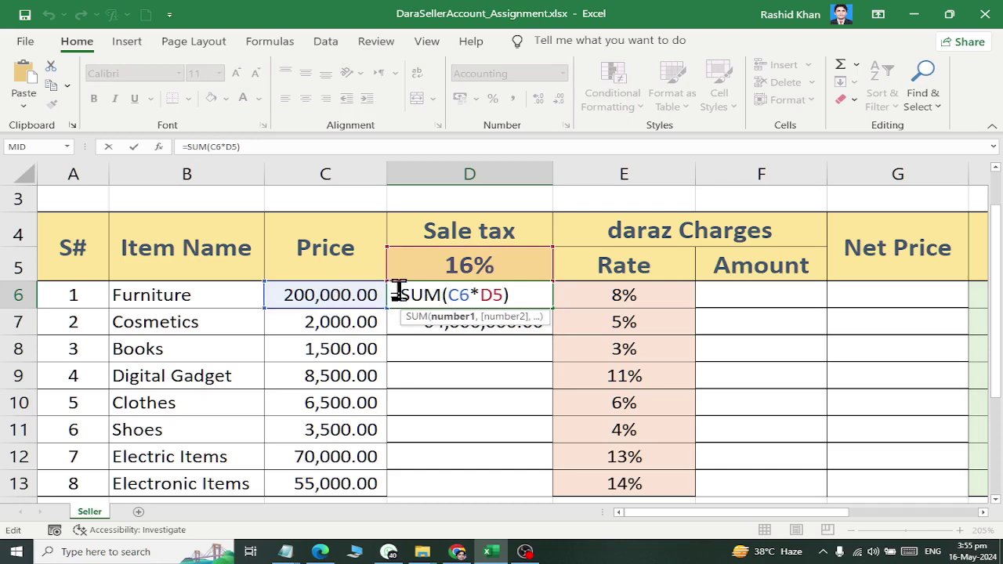
{"action": "left_click_drag", "start_coordinate": [502, 293], "coordinate": [483, 294]}
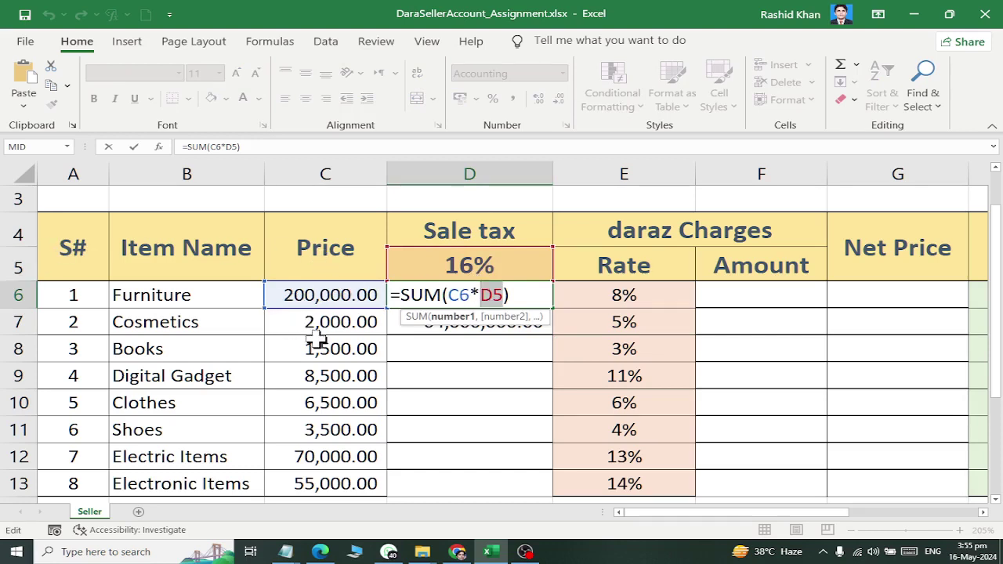
Step: Change D5 to D$5 in D6's formula and fill it down to D13
{"action": "left_click", "coordinate": [491, 295]}
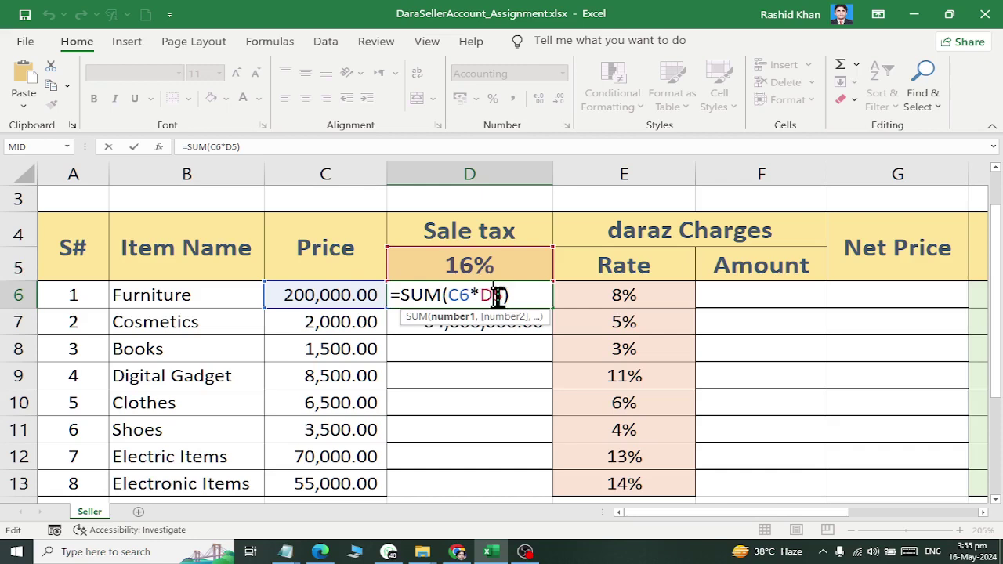
{"action": "type", "text": "$"}
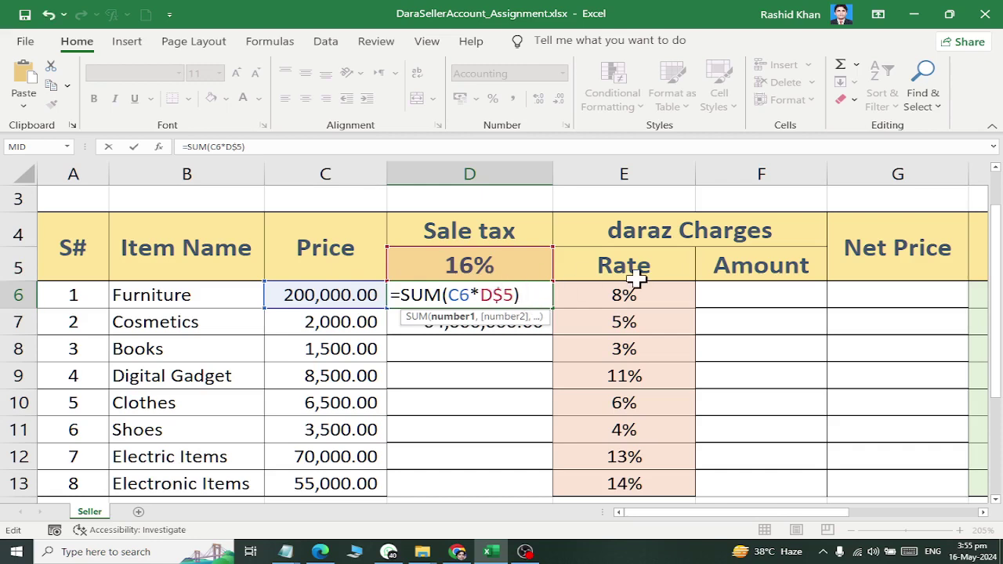
{"action": "key", "text": "Return"}
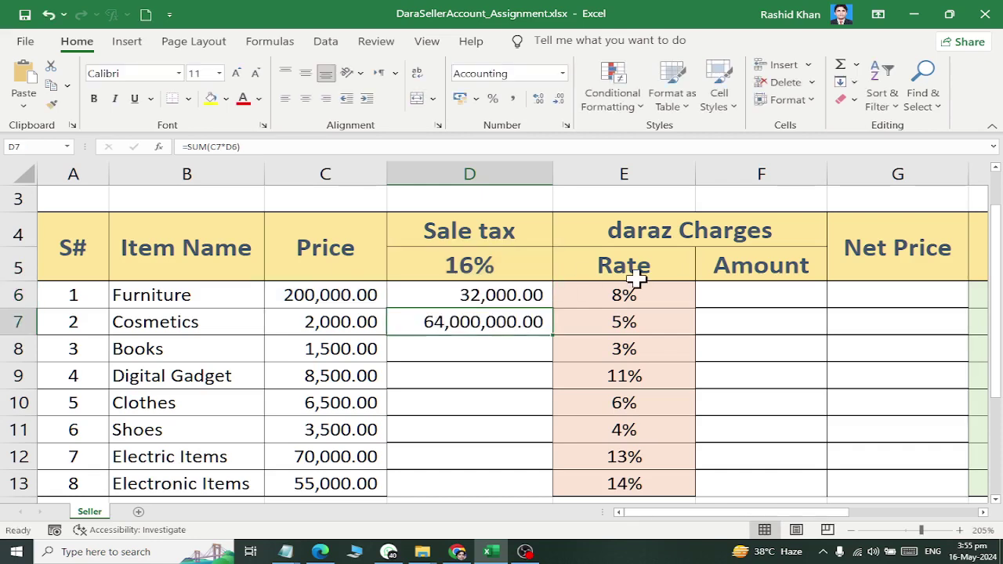
{"action": "left_click", "coordinate": [537, 288]}
{"action": "left_click_drag", "start_coordinate": [555, 310], "coordinate": [533, 369]}
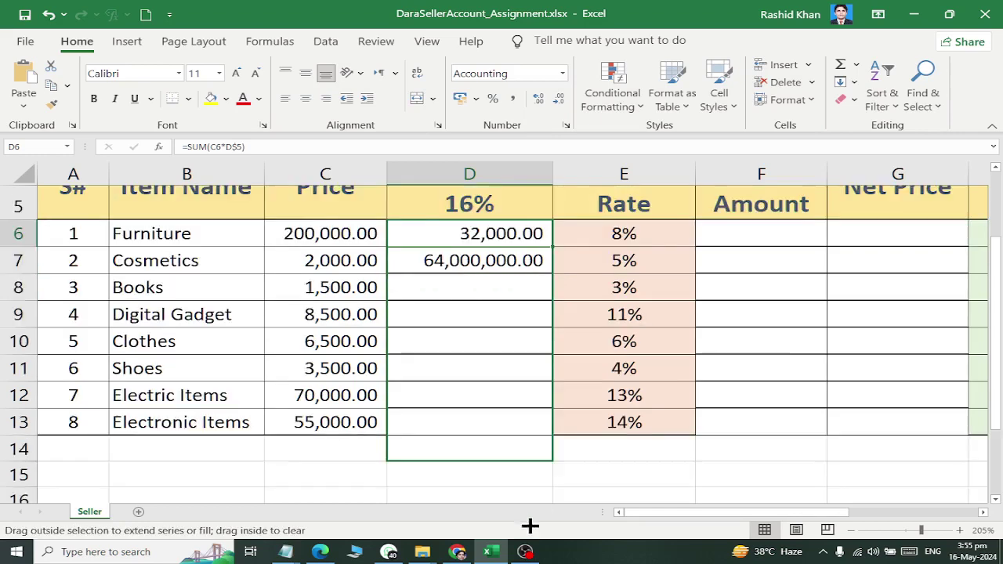
{"action": "scroll", "coordinate": [533, 360], "scroll_direction": "up", "scroll_amount": 2}
{"action": "scroll", "coordinate": [532, 360], "scroll_direction": "down", "scroll_amount": 1}
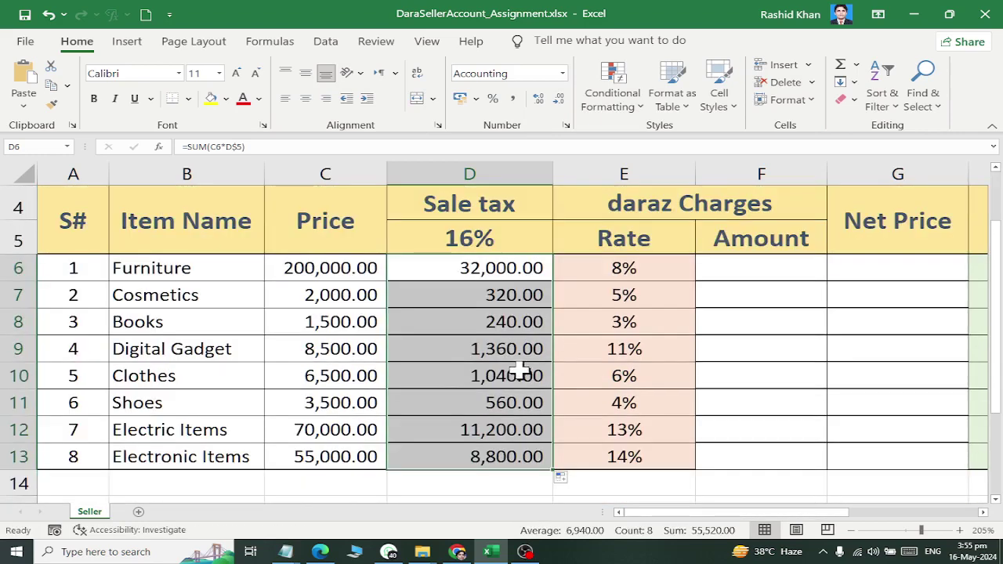
Step: Check the D6 to D11 formulas to confirm each uses the locked D$5 rate
{"action": "double_click", "coordinate": [514, 271]}
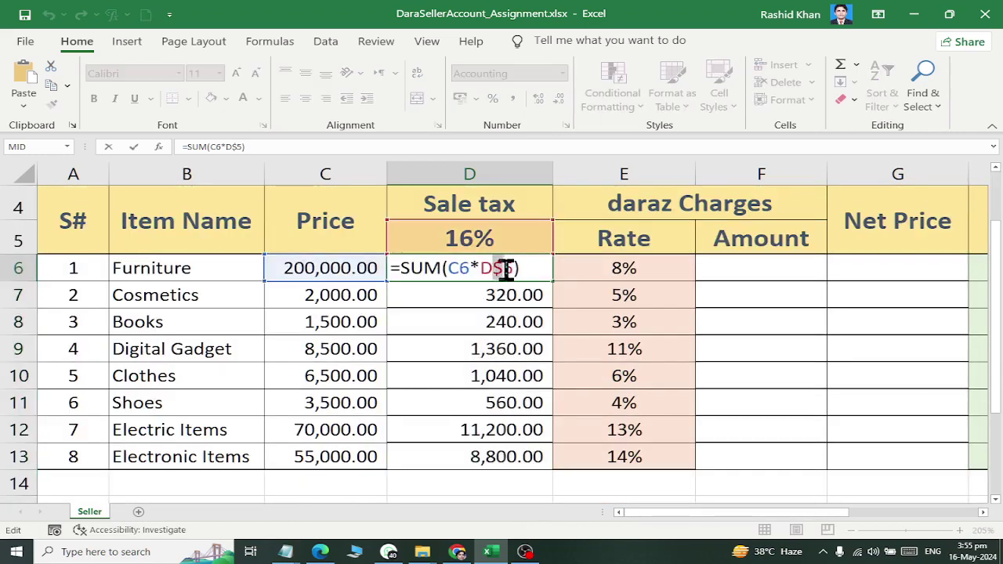
{"action": "left_click_drag", "start_coordinate": [492, 268], "coordinate": [514, 268]}
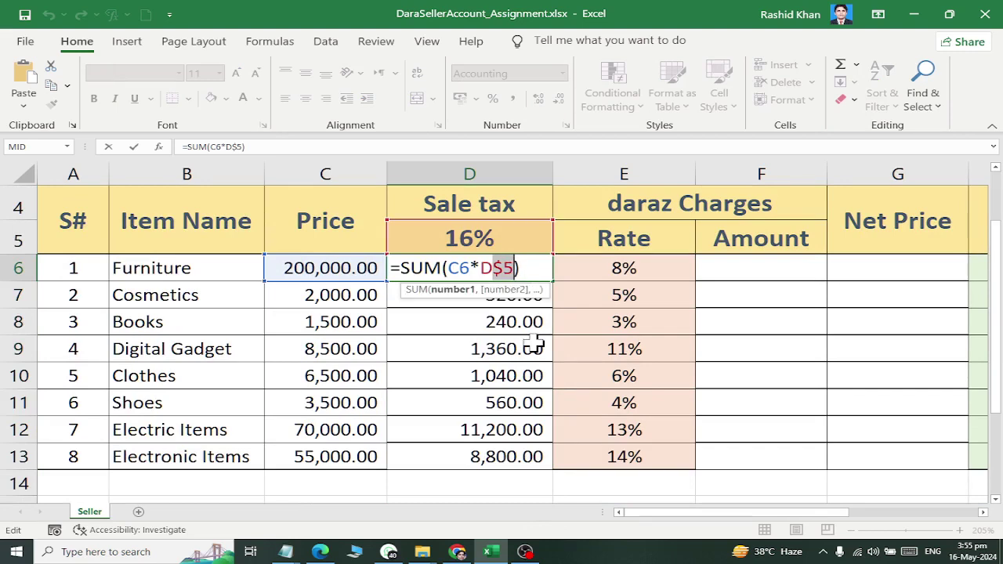
{"action": "key", "text": "Escape"}
{"action": "double_click", "coordinate": [520, 294]}
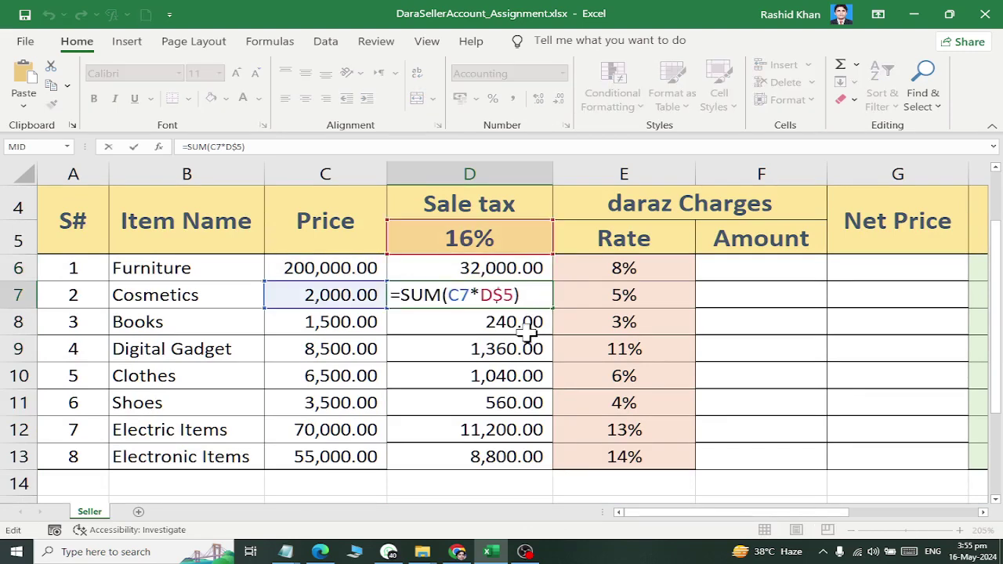
{"action": "double_click", "coordinate": [527, 325]}
{"action": "left_click", "coordinate": [520, 347]}
{"action": "double_click", "coordinate": [519, 347]}
{"action": "key", "text": "Escape"}
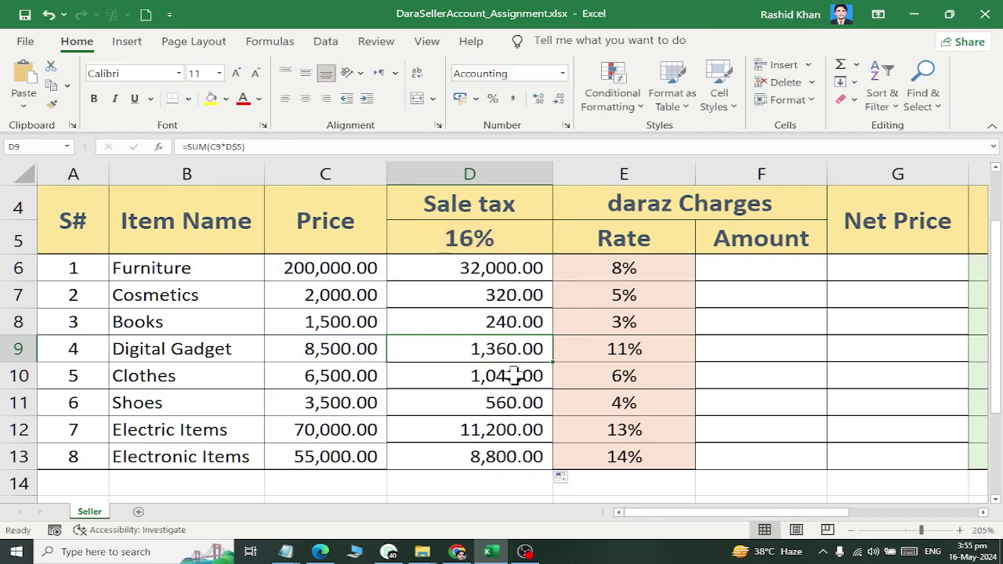
{"action": "double_click", "coordinate": [515, 376]}
{"action": "key", "text": "Escape"}
{"action": "double_click", "coordinate": [501, 402]}
{"action": "key", "text": "Escape"}
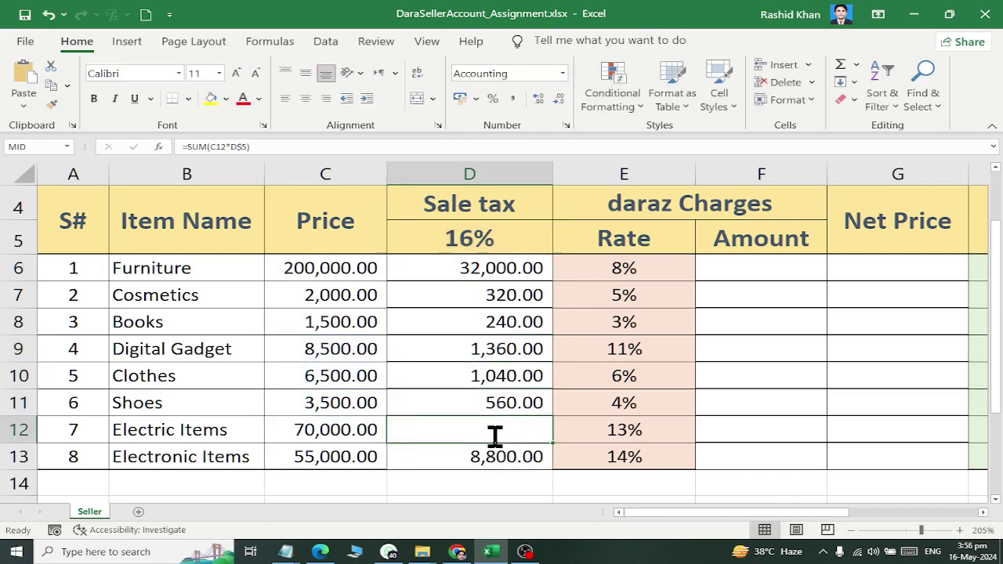
{"action": "left_click", "coordinate": [492, 456]}
Step: Highlight the tax rate, item names, prices and sale tax amounts while explaining them
{"action": "left_click", "coordinate": [482, 245]}
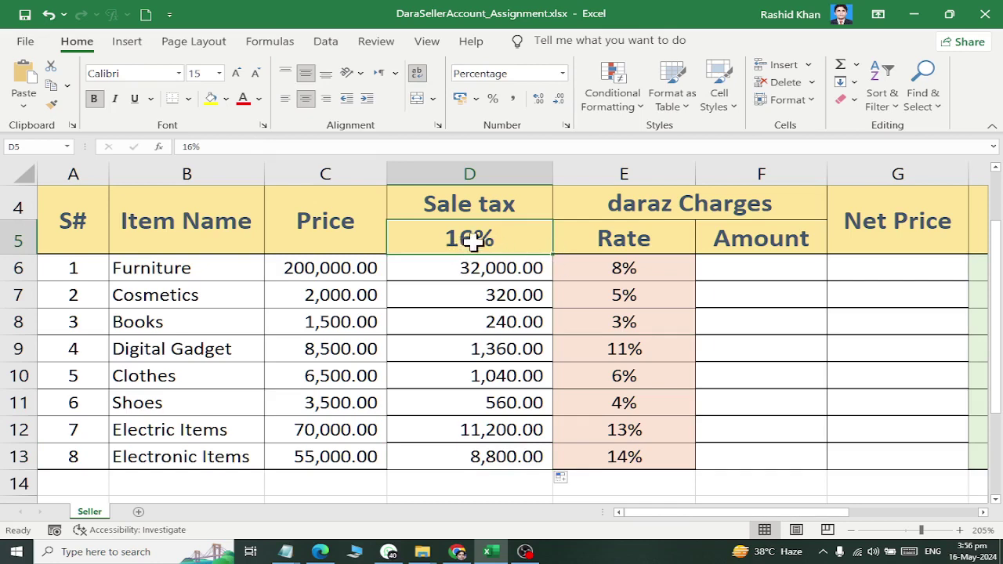
{"action": "left_click", "coordinate": [343, 270]}
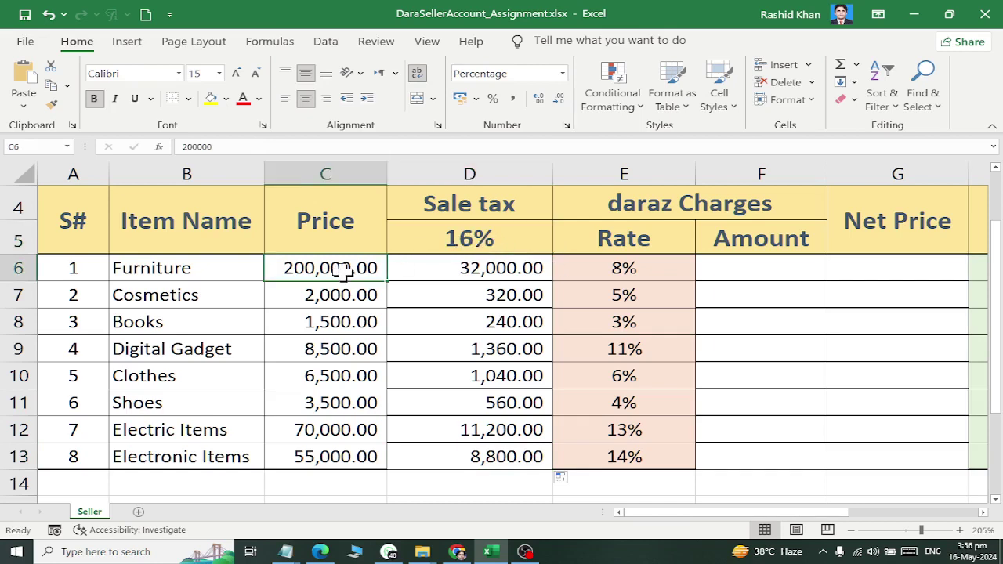
{"action": "left_click_drag", "start_coordinate": [166, 327], "coordinate": [339, 321]}
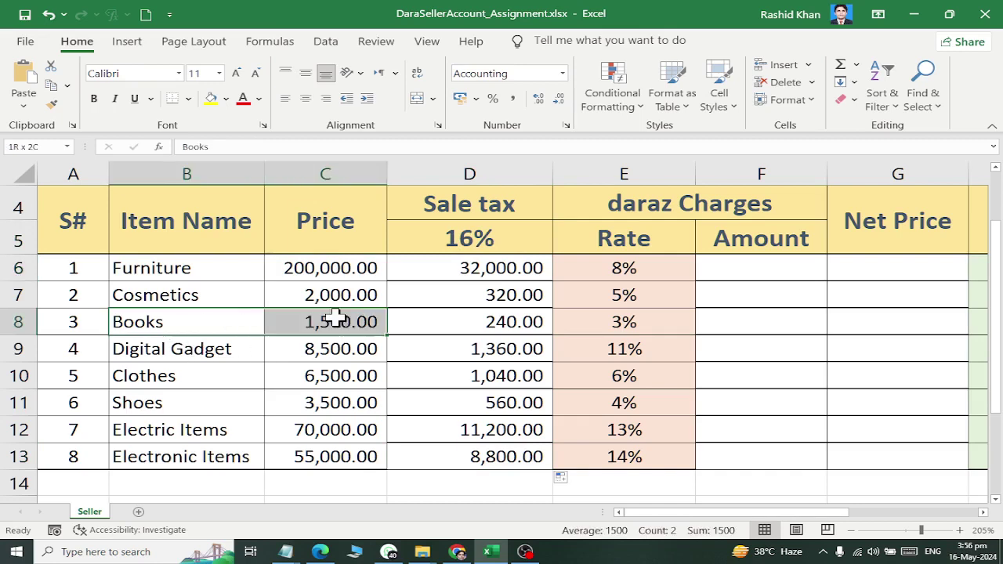
{"action": "left_click_drag", "start_coordinate": [159, 361], "coordinate": [332, 351]}
{"action": "left_click_drag", "start_coordinate": [175, 380], "coordinate": [264, 374]}
{"action": "left_click", "coordinate": [164, 380]}
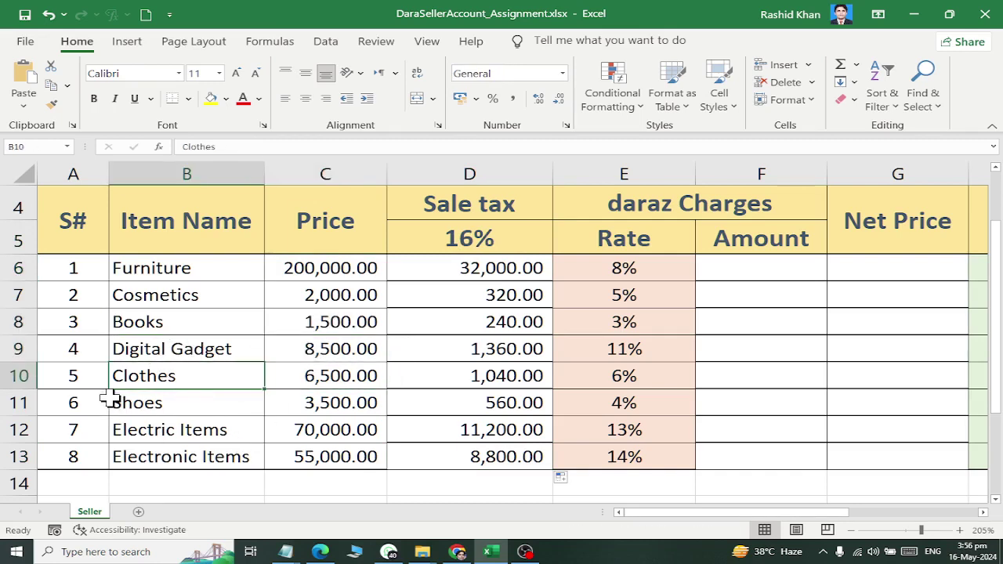
{"action": "left_click", "coordinate": [111, 401]}
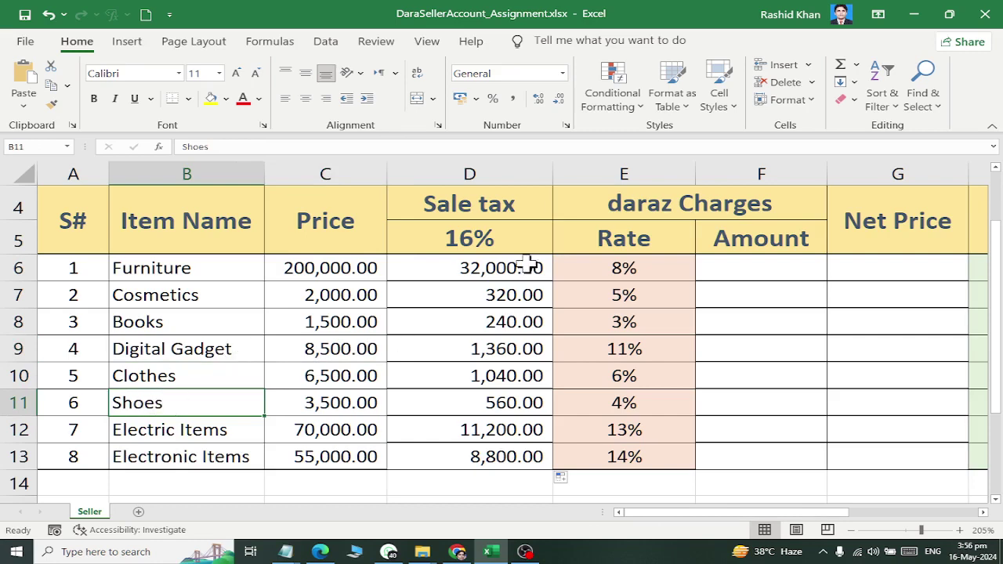
{"action": "left_click_drag", "start_coordinate": [526, 267], "coordinate": [533, 462]}
Step: Change the D5 sale tax rate from 16% to 20%
{"action": "left_click", "coordinate": [454, 235]}
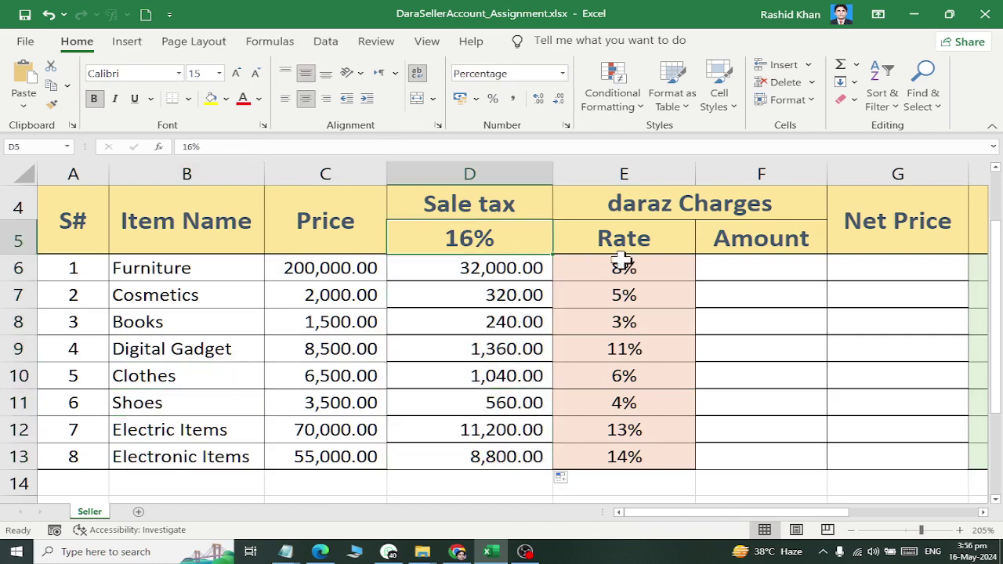
{"action": "type", "text": "20"}
{"action": "key", "text": "Return"}
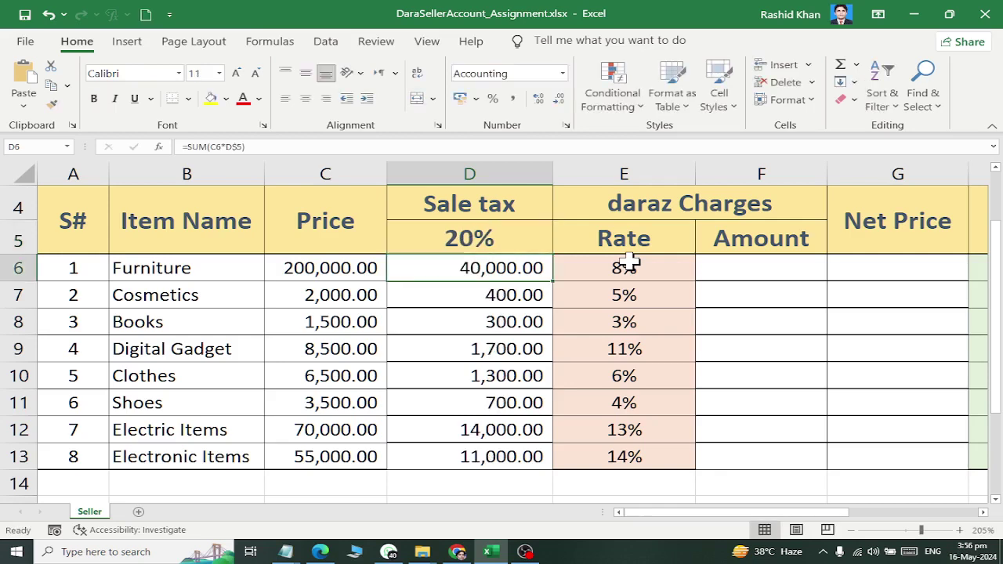
{"action": "left_click", "coordinate": [684, 207]}
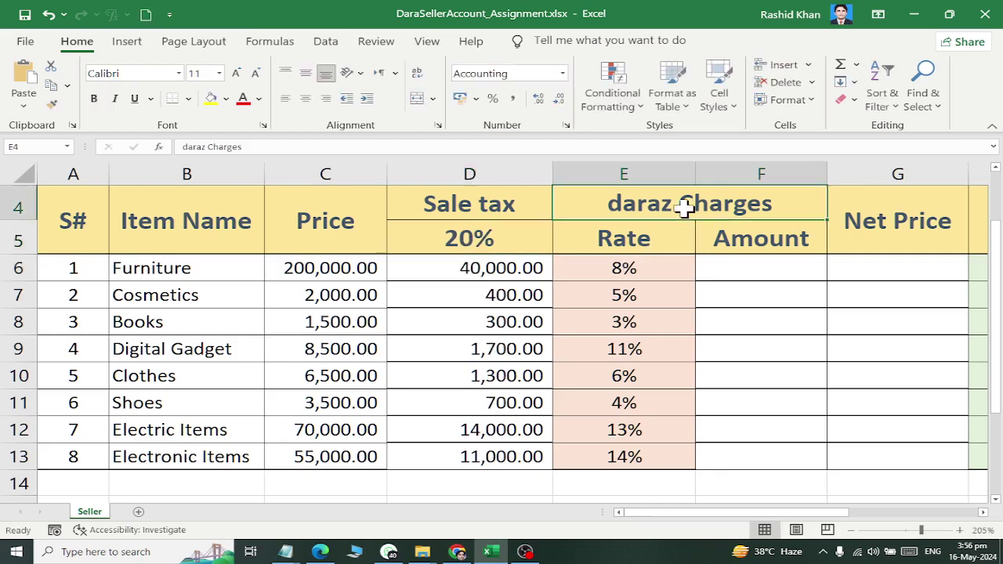
{"action": "left_click_drag", "start_coordinate": [663, 267], "coordinate": [658, 456]}
{"action": "left_click_drag", "start_coordinate": [179, 268], "coordinate": [188, 430]}
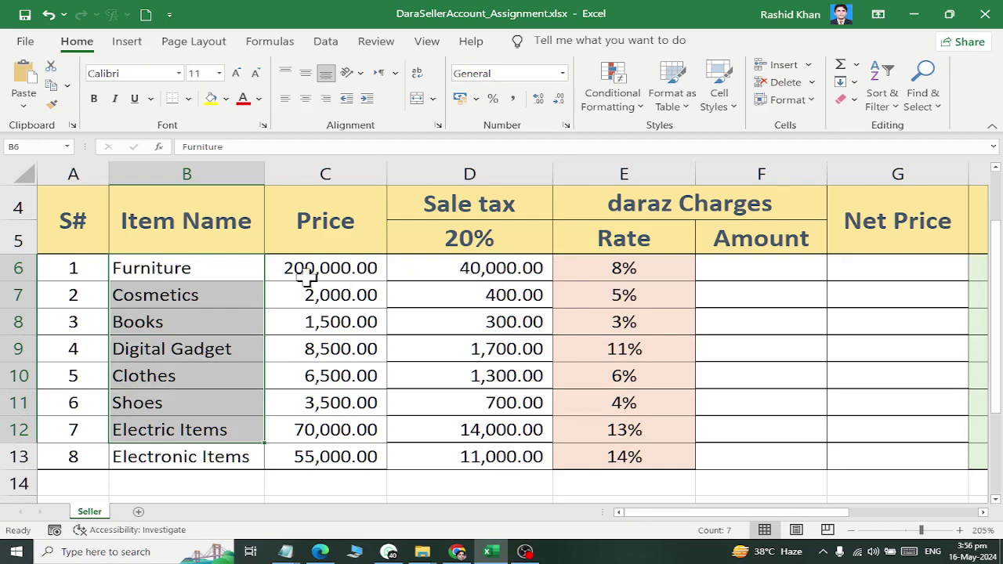
{"action": "left_click", "coordinate": [595, 266]}
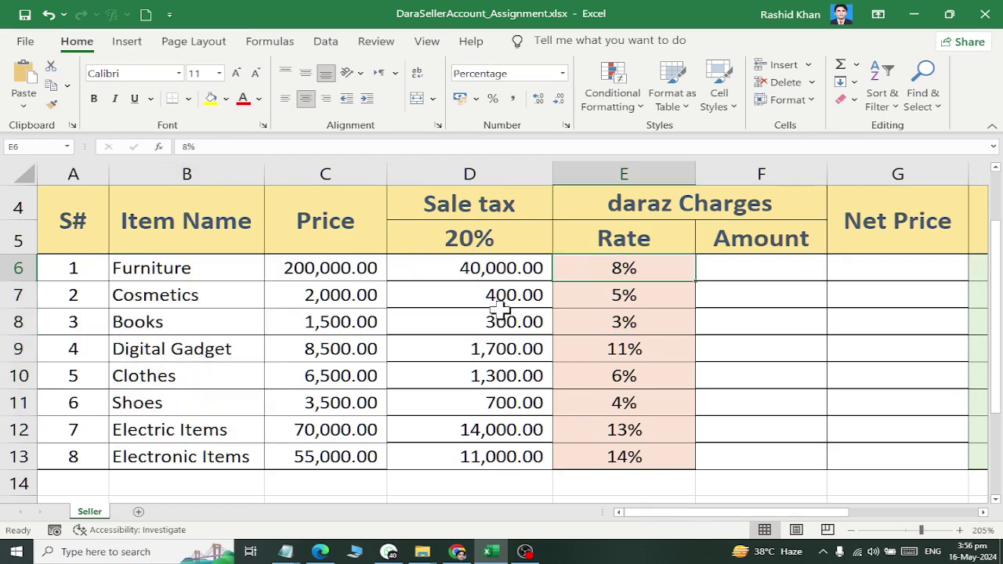
{"action": "left_click", "coordinate": [600, 294]}
{"action": "left_click", "coordinate": [584, 319]}
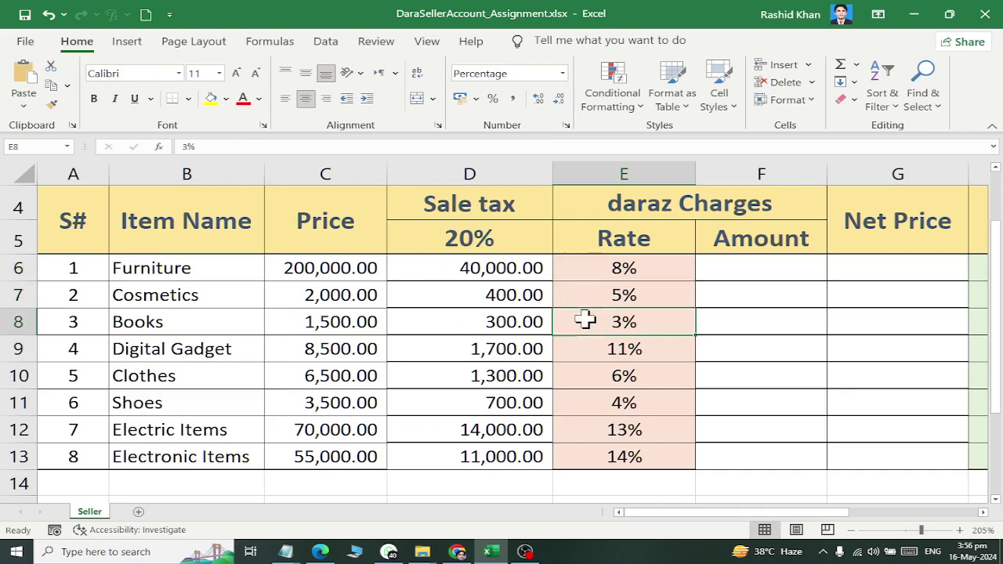
{"action": "left_click", "coordinate": [618, 347]}
{"action": "left_click", "coordinate": [632, 376]}
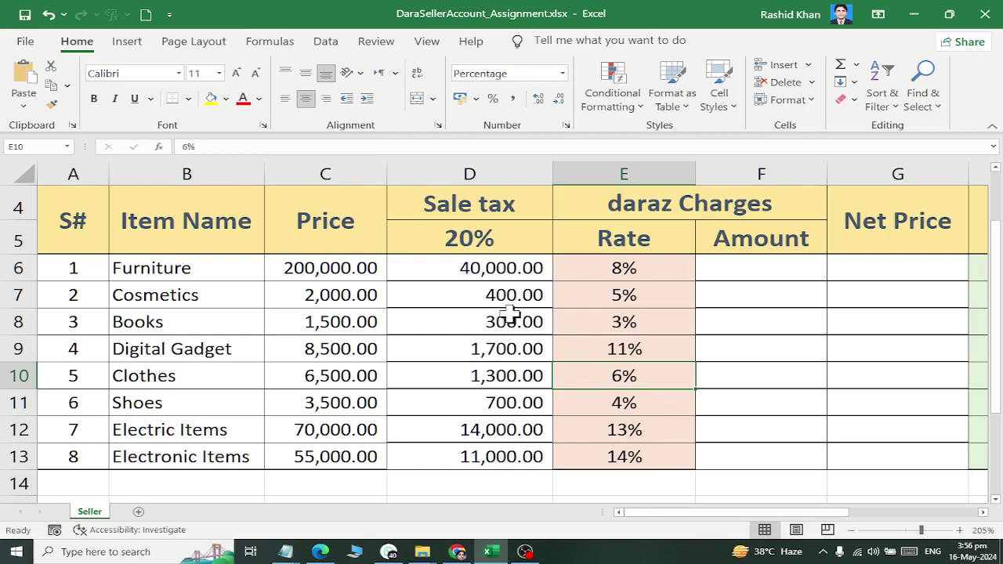
Step: Enter =SUM(C6*E6) in F6 for Furniture's 16,000.00 daraz charges amount
{"action": "left_click_drag", "start_coordinate": [510, 261], "coordinate": [521, 440]}
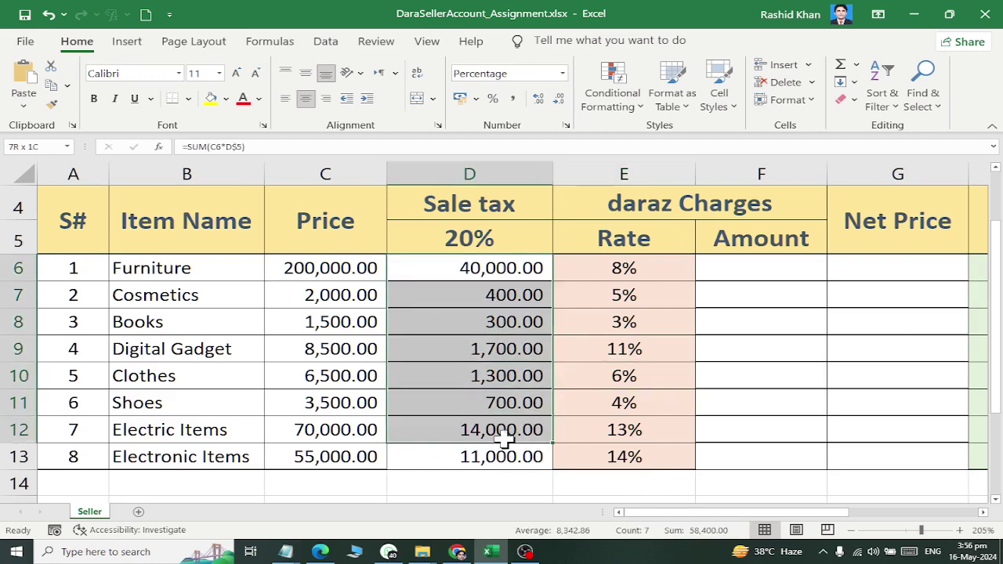
{"action": "left_click", "coordinate": [325, 268]}
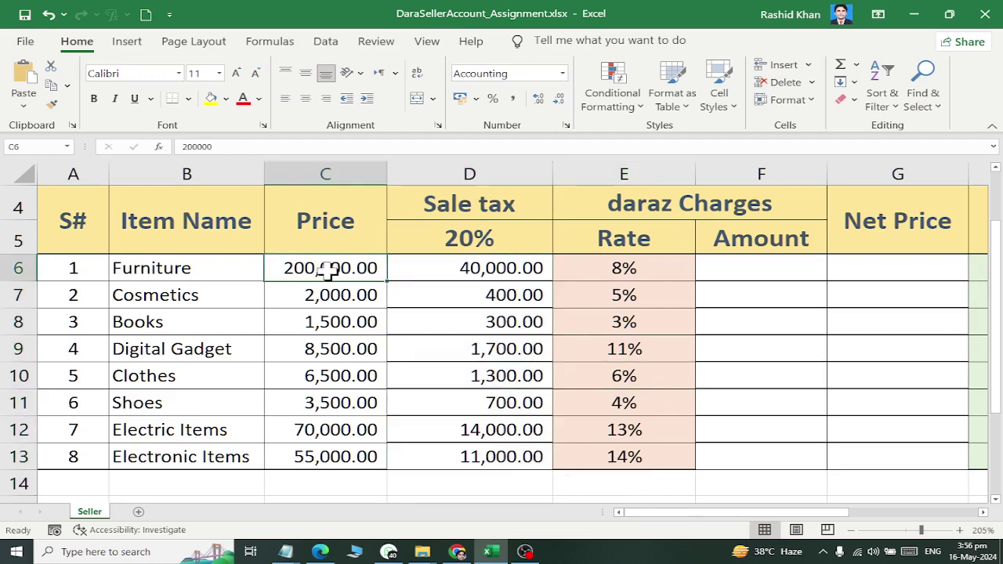
{"action": "left_click", "coordinate": [637, 268]}
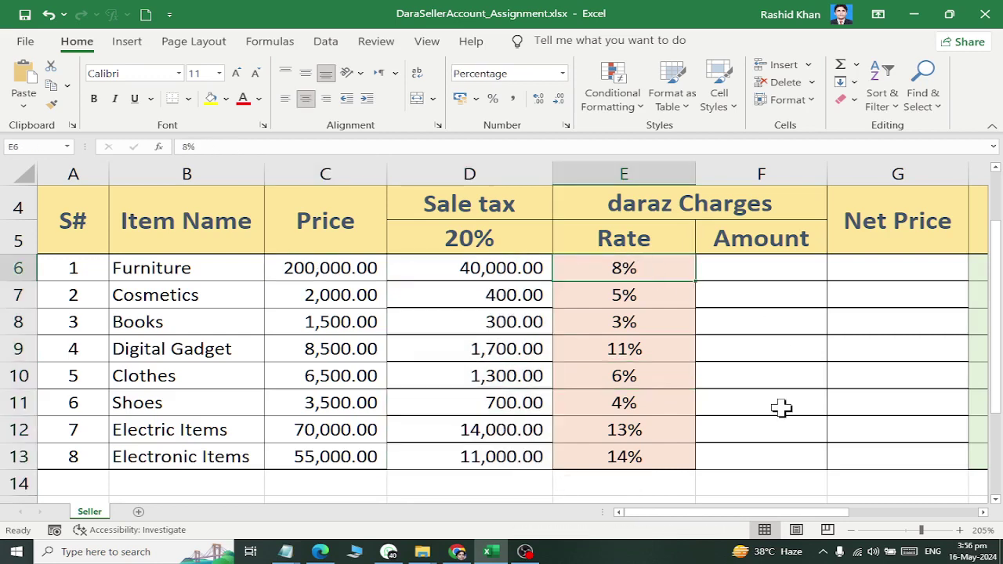
{"action": "left_click", "coordinate": [795, 268]}
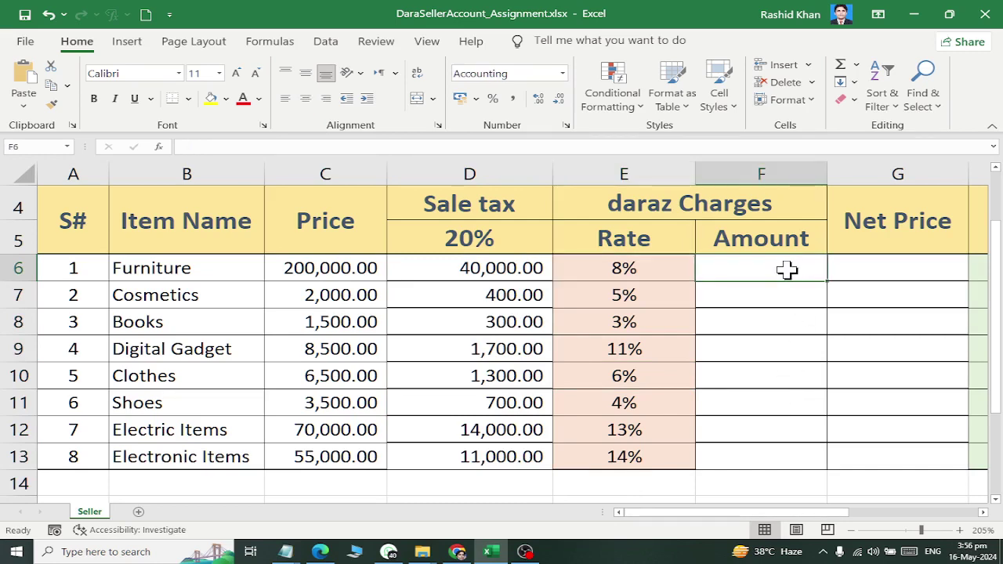
{"action": "left_click", "coordinate": [840, 66]}
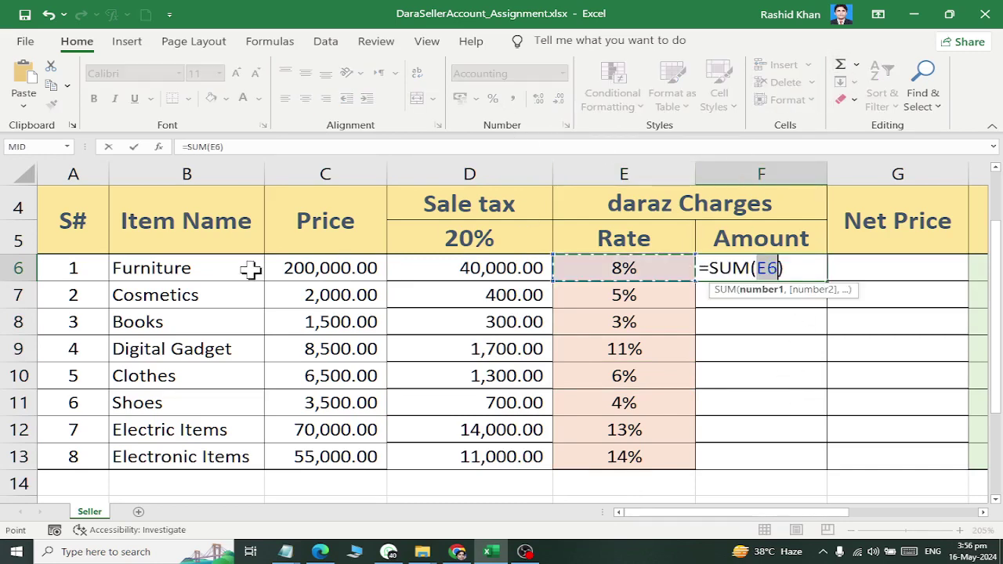
{"action": "left_click", "coordinate": [250, 269]}
{"action": "left_click", "coordinate": [292, 259]}
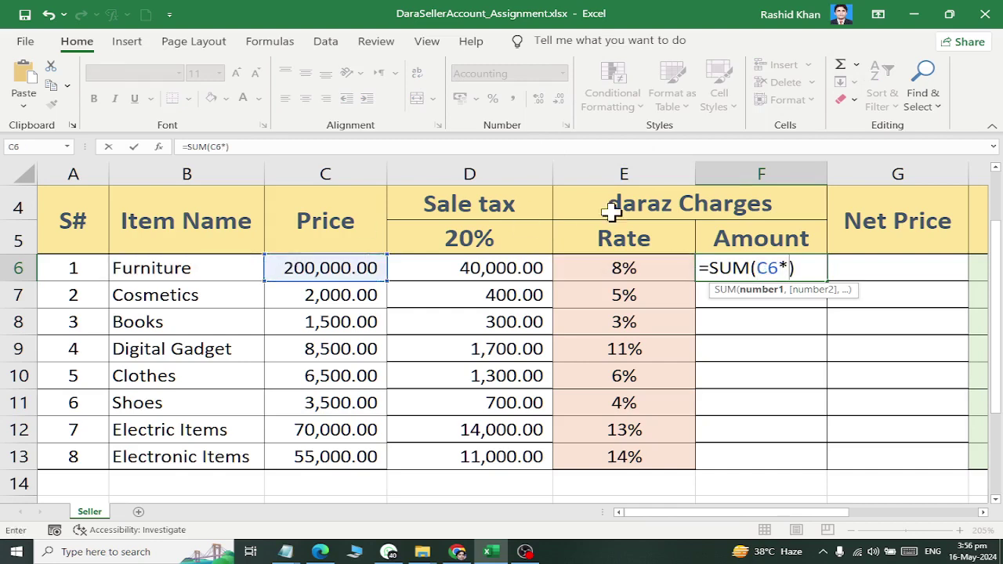
{"action": "left_click", "coordinate": [640, 268]}
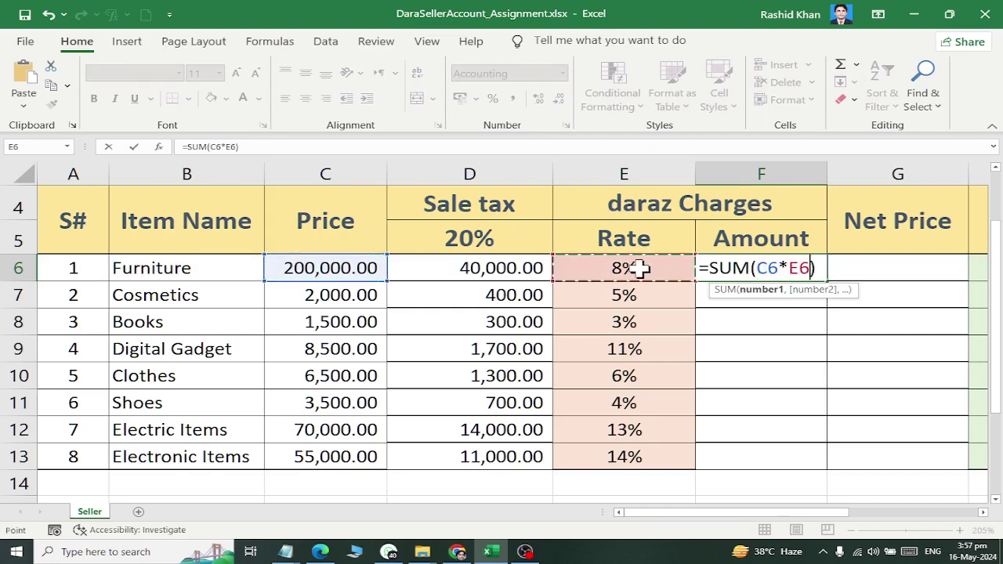
{"action": "key", "text": "Return"}
Step: Fill the charges formula down to F13 and review the calculated amounts
{"action": "left_click", "coordinate": [807, 268]}
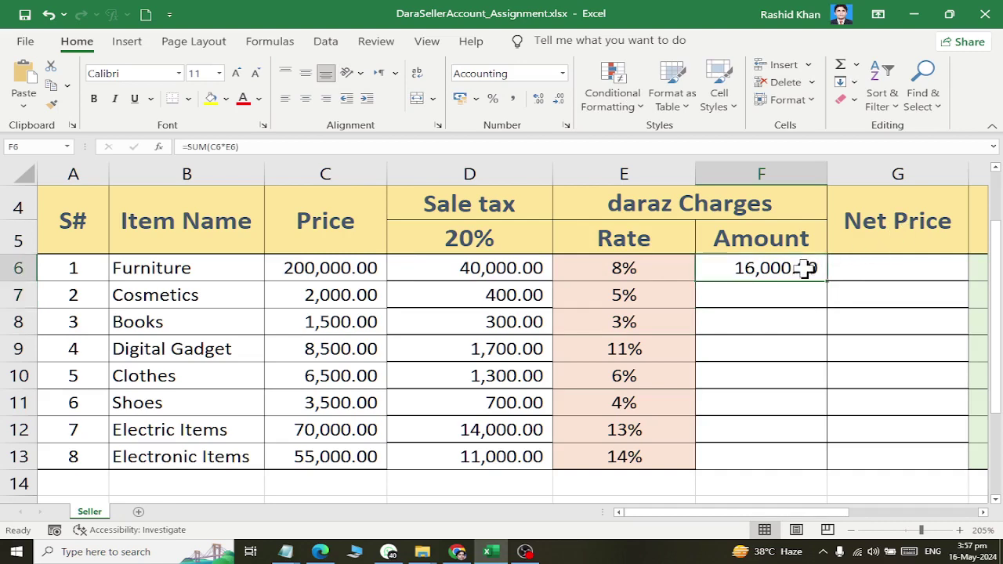
{"action": "left_click_drag", "start_coordinate": [826, 280], "coordinate": [821, 468]}
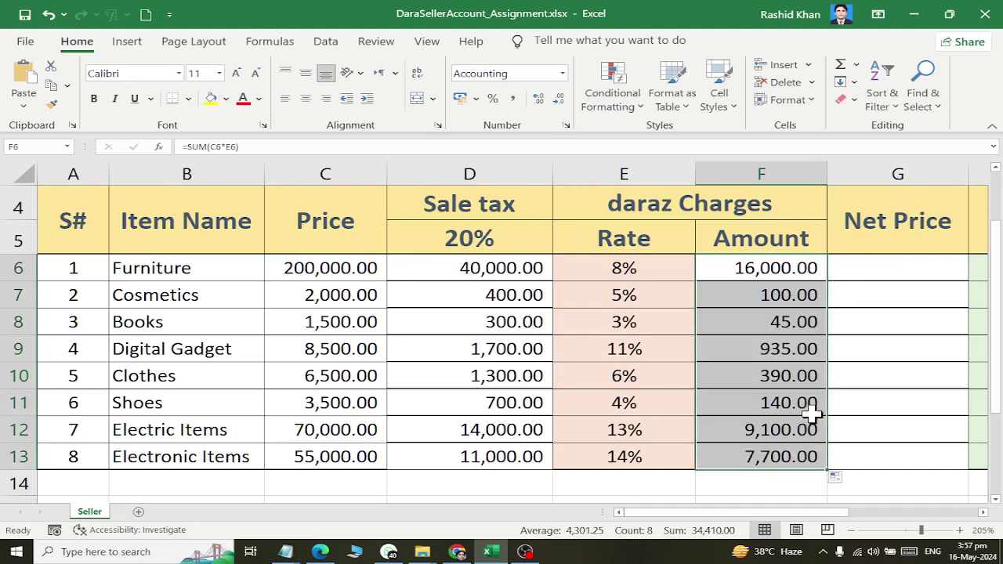
{"action": "left_click_drag", "start_coordinate": [439, 294], "coordinate": [409, 421]}
{"action": "mouse_move", "coordinate": [757, 294]}
{"action": "left_mouse_down"}
{"action": "mouse_move", "coordinate": [775, 484]}
{"action": "mouse_move", "coordinate": [779, 454]}
{"action": "left_mouse_up"}
Step: Review the Cosmetics-to-Clothes rates, then scroll right and select Net Price cell G6
{"action": "left_click", "coordinate": [631, 294]}
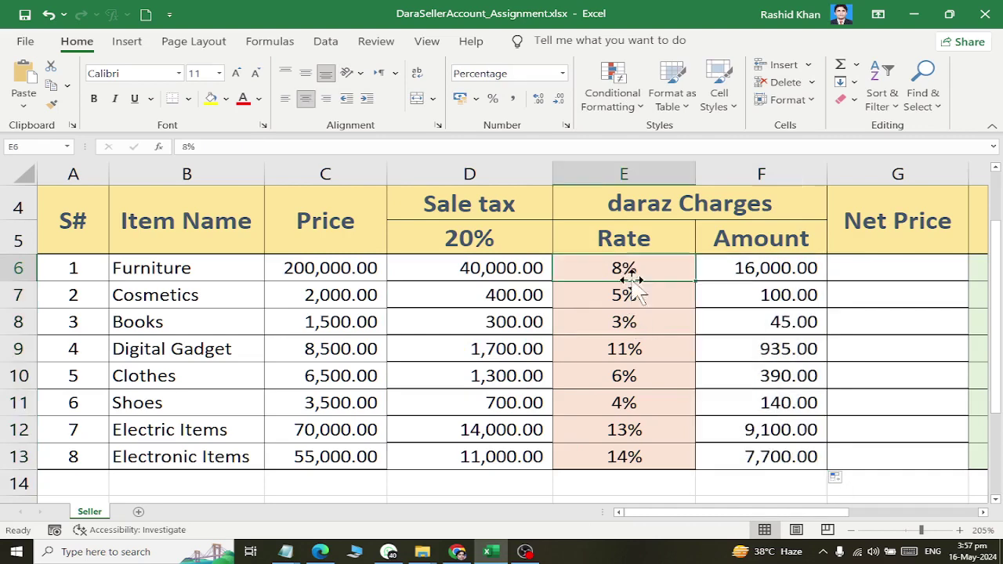
{"action": "left_click", "coordinate": [632, 320]}
{"action": "left_click", "coordinate": [636, 345]}
{"action": "left_click", "coordinate": [636, 374]}
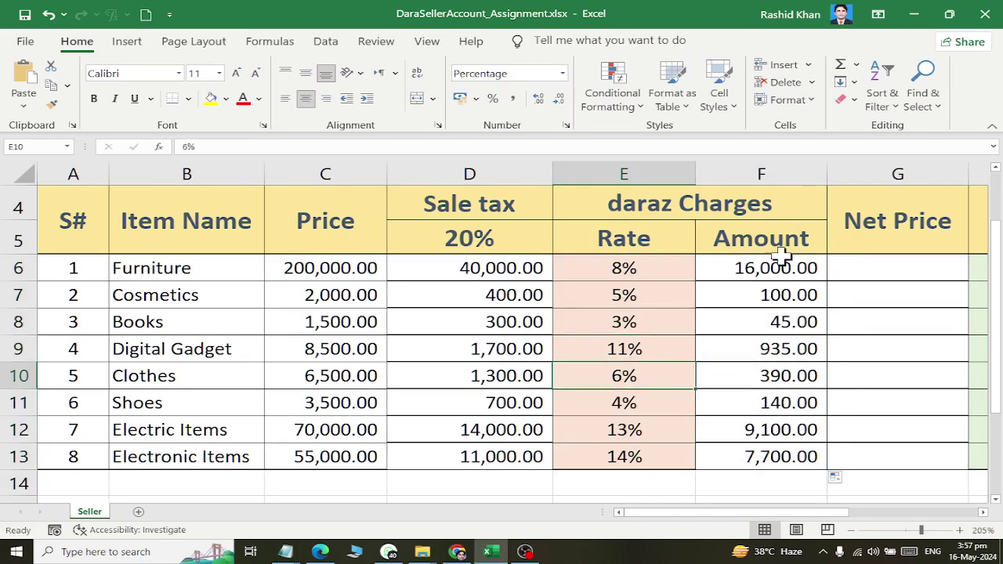
{"action": "left_click", "coordinate": [984, 512]}
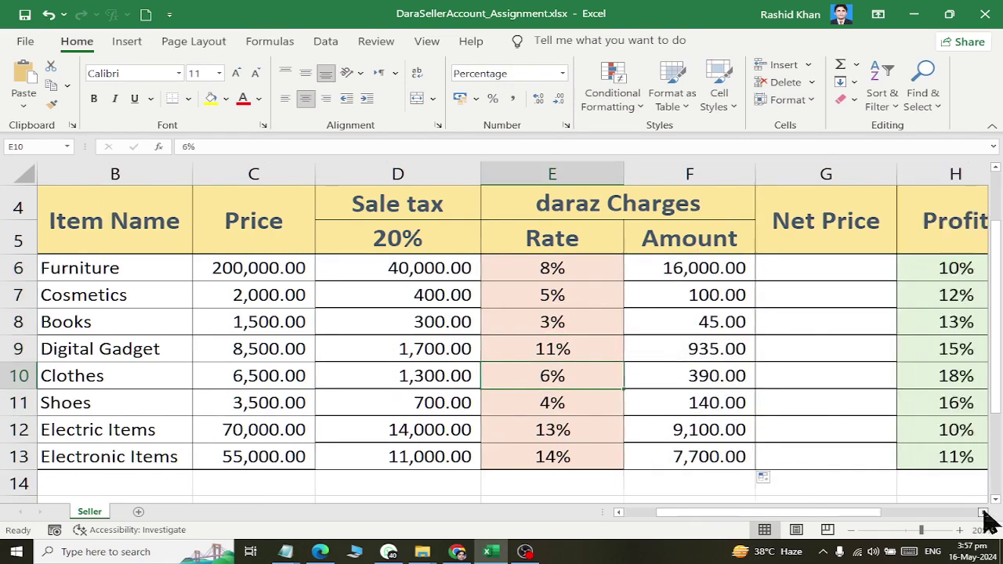
{"action": "left_click", "coordinate": [983, 512]}
{"action": "left_click", "coordinate": [983, 513]}
{"action": "left_click", "coordinate": [583, 277]}
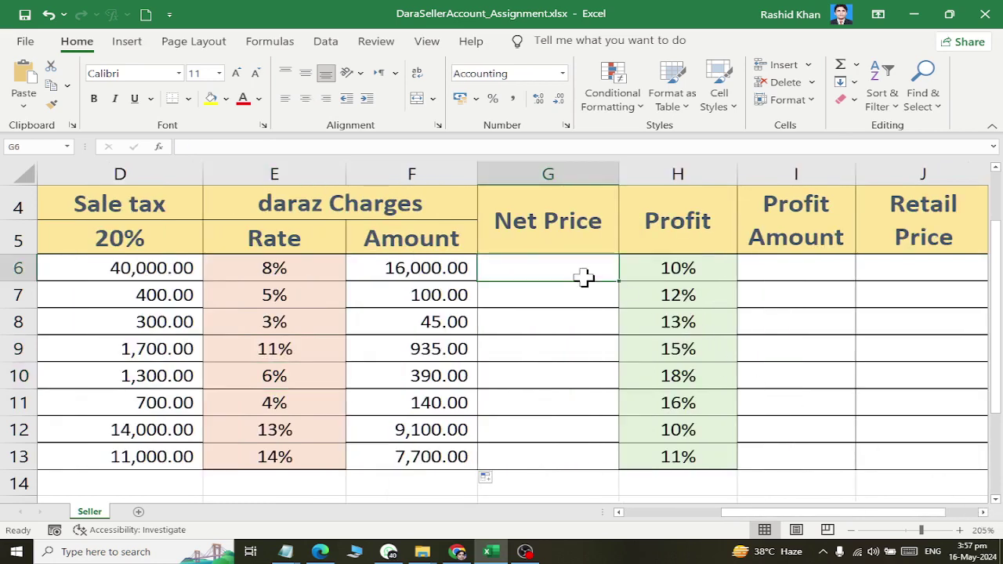
Step: Enter =SUM(C6+D6+F6) in G6 for Furniture's net price
{"action": "scroll", "coordinate": [583, 276], "scroll_direction": "up", "scroll_amount": 1}
{"action": "scroll", "coordinate": [583, 276], "scroll_direction": "down", "scroll_amount": 1}
{"action": "left_click", "coordinate": [840, 65]}
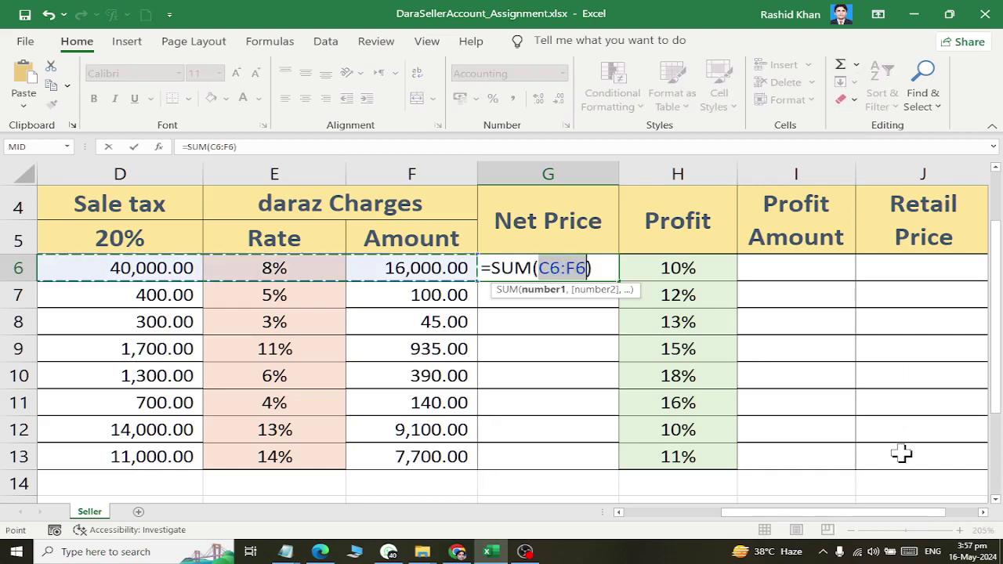
{"action": "left_click", "coordinate": [627, 514]}
{"action": "left_click", "coordinate": [255, 268]}
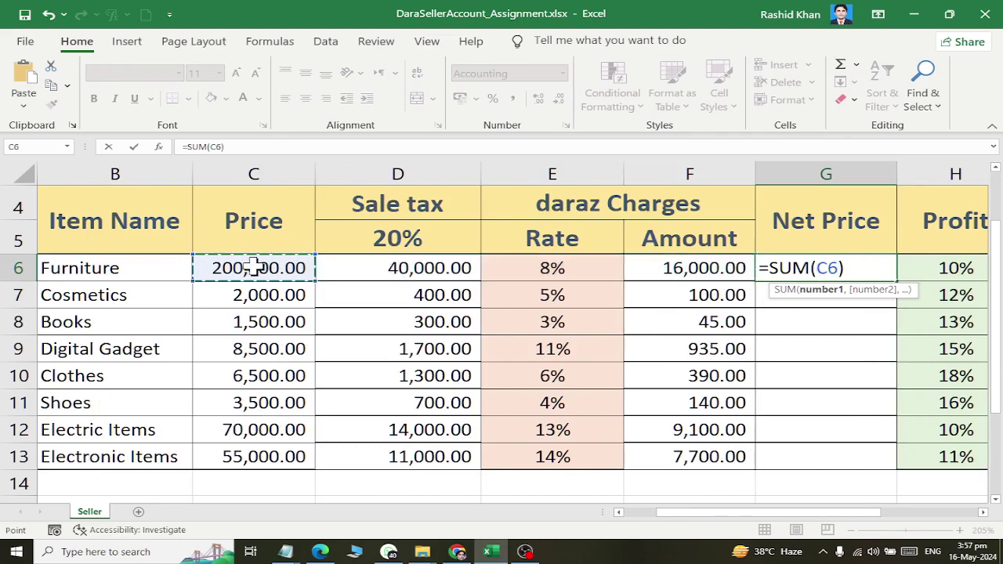
{"action": "type", "text": "+"}
{"action": "left_click", "coordinate": [433, 268]}
{"action": "type", "text": "+"}
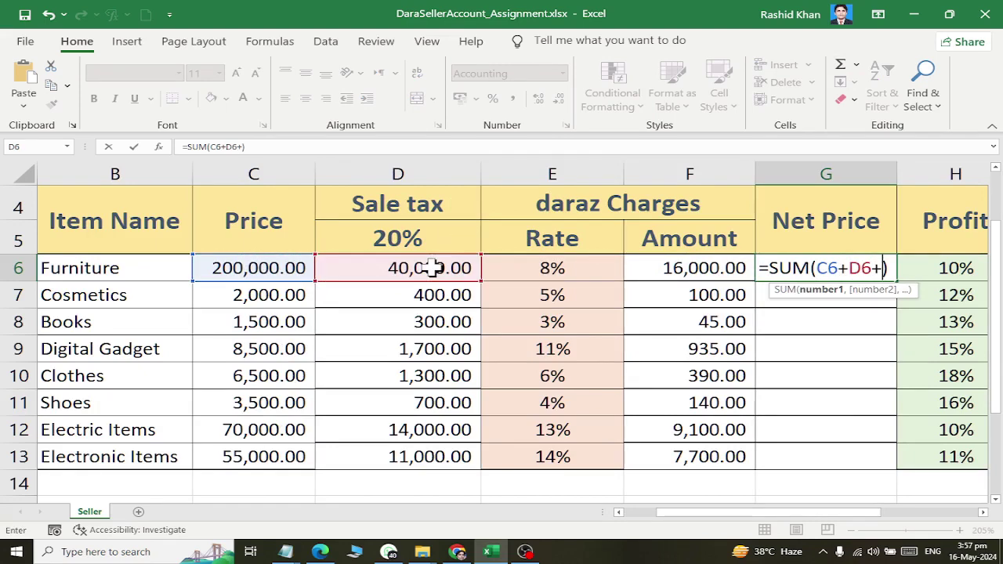
{"action": "left_click", "coordinate": [651, 265]}
{"action": "key", "text": "Return"}
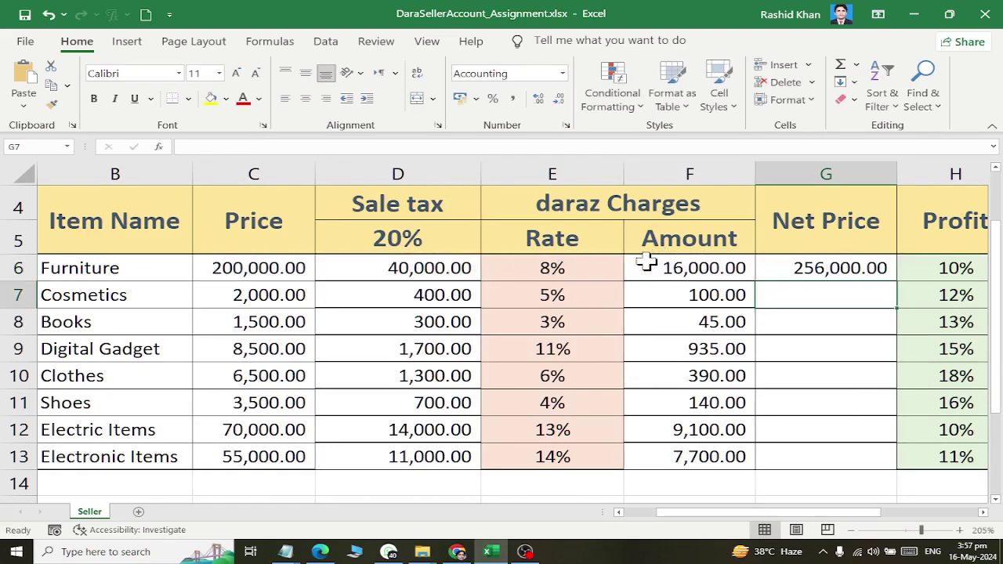
Step: Copy the Net Price formula down to row 13 and review the columns
{"action": "left_click", "coordinate": [878, 266]}
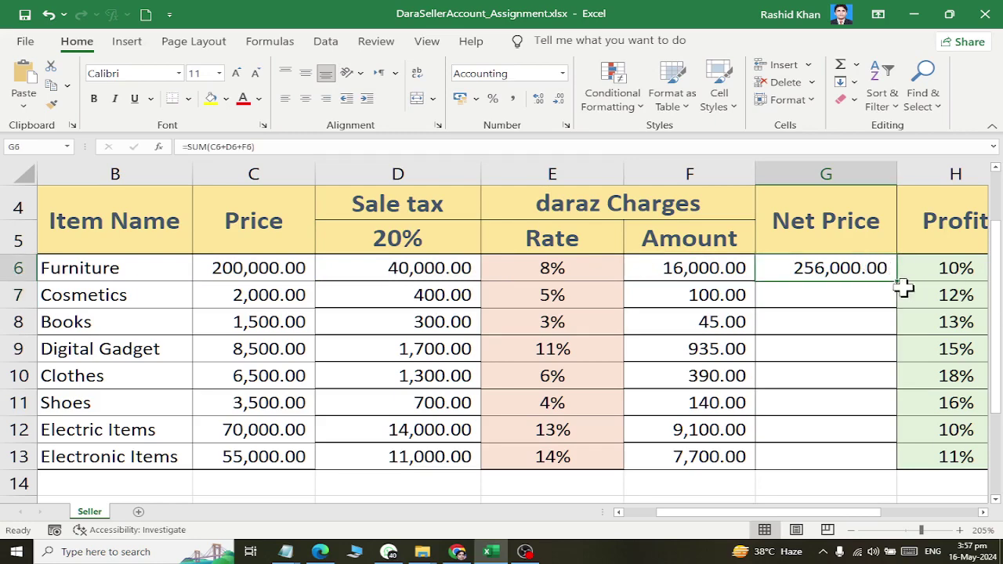
{"action": "double_click", "coordinate": [898, 281]}
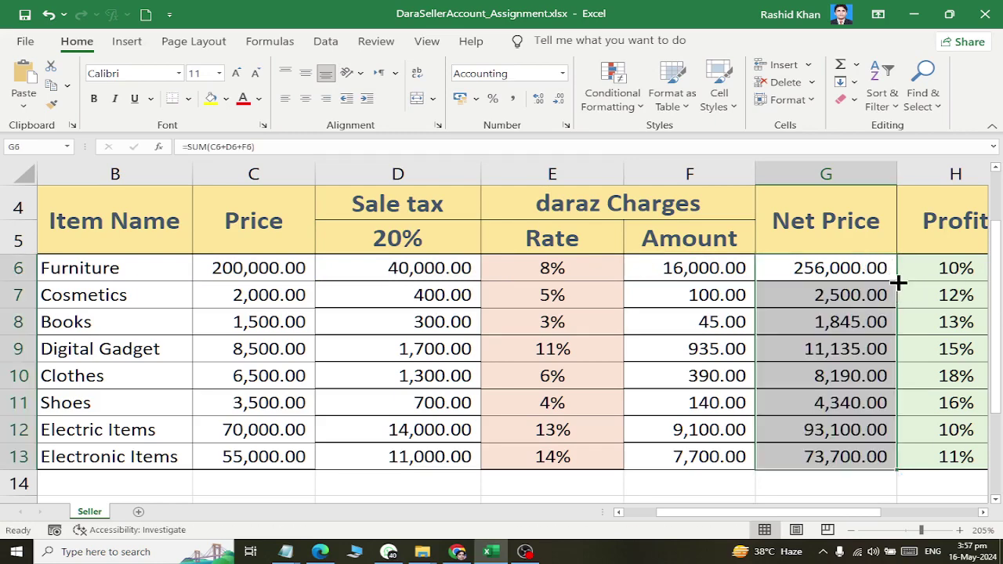
{"action": "left_click", "coordinate": [984, 513]}
{"action": "left_click", "coordinate": [983, 513]}
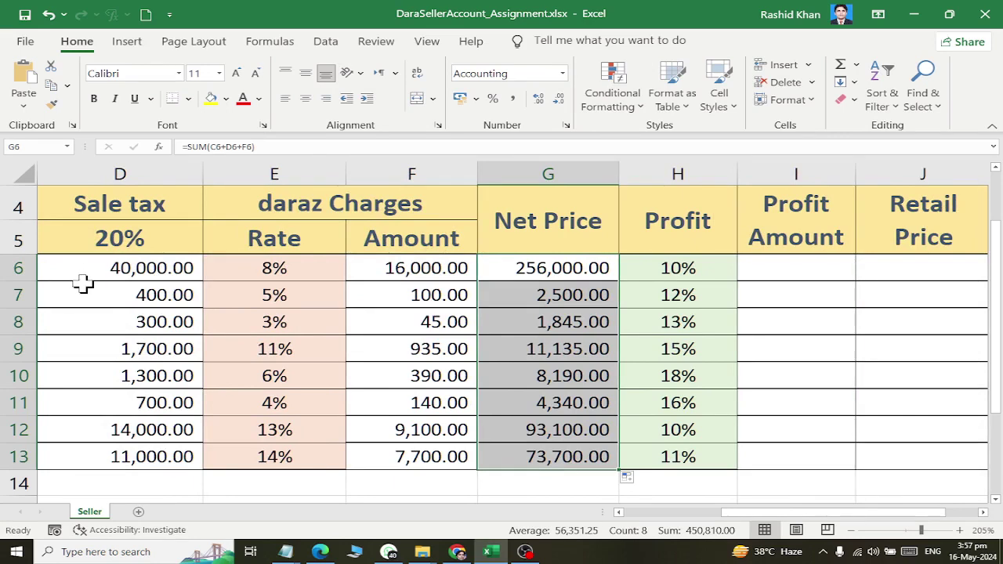
{"action": "left_click", "coordinate": [172, 271]}
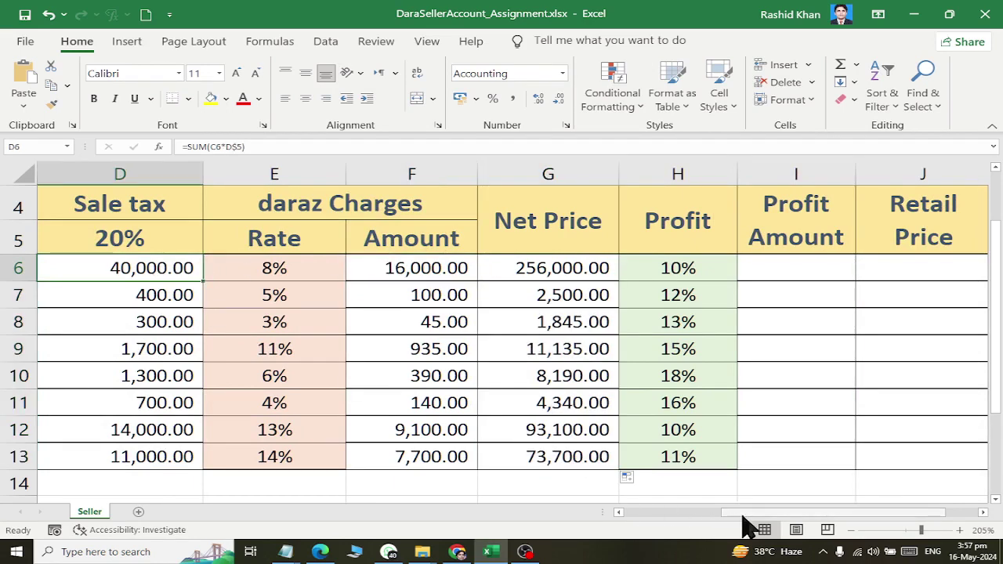
{"action": "left_click_drag", "start_coordinate": [744, 513], "coordinate": [637, 513]}
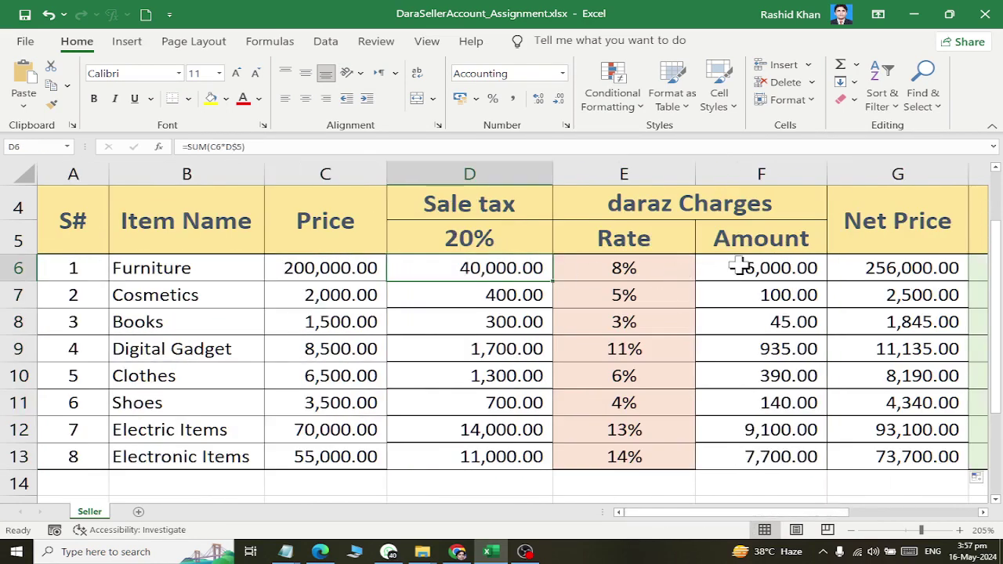
Step: Scroll to the Profit columns and highlight every item's profit rate
{"action": "left_click", "coordinate": [337, 267]}
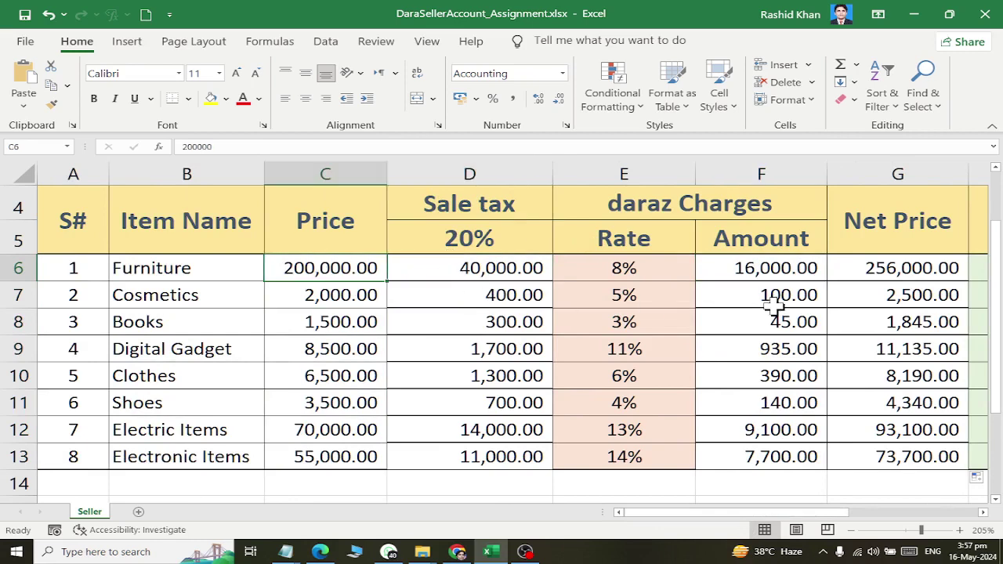
{"action": "left_click", "coordinate": [983, 512]}
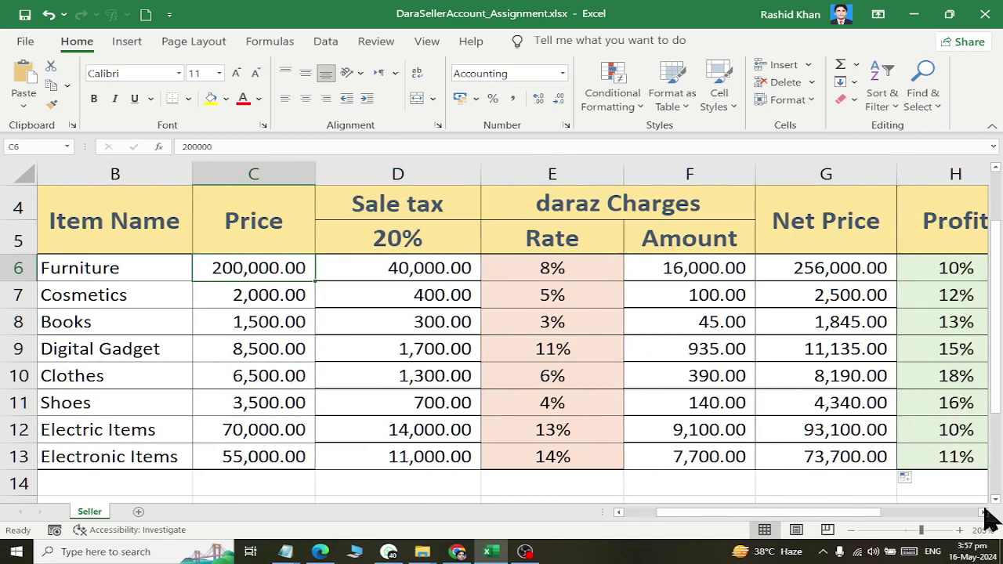
{"action": "left_click", "coordinate": [631, 248]}
{"action": "left_click", "coordinate": [635, 267]}
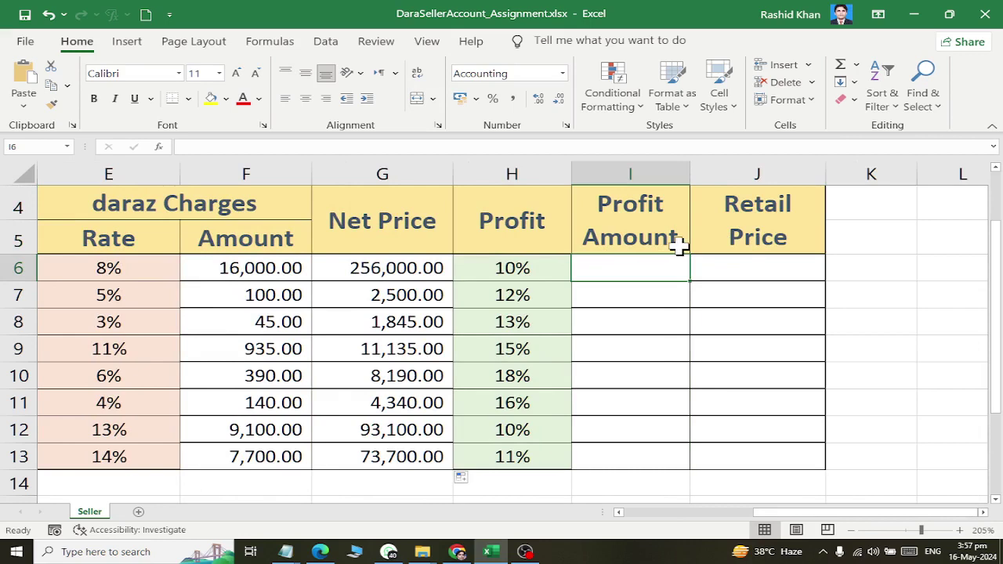
{"action": "left_click_drag", "start_coordinate": [525, 266], "coordinate": [515, 456]}
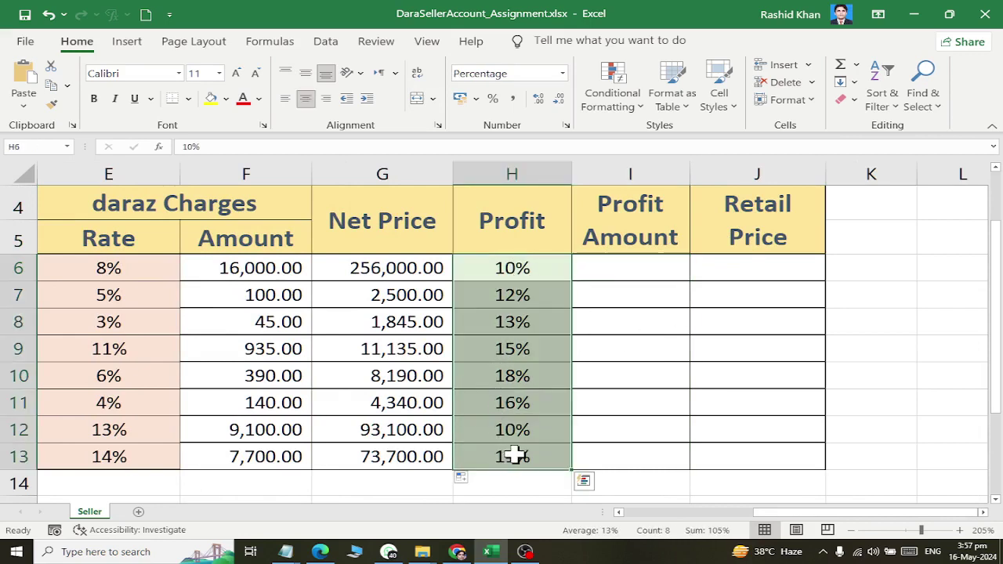
{"action": "left_click", "coordinate": [499, 270]}
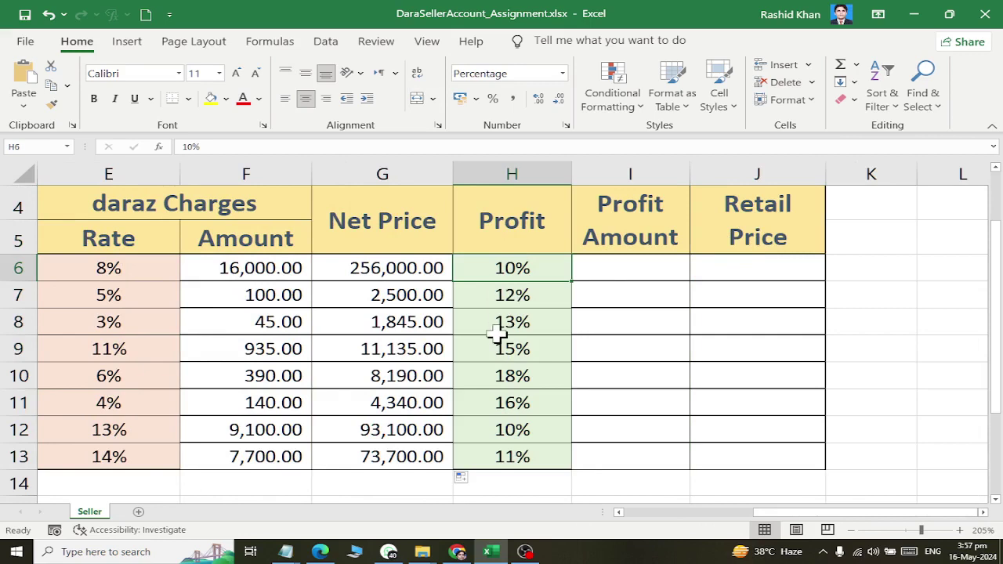
Step: Enter =SUM(G6*H6) in I6 for Furniture's profit amount
{"action": "left_click", "coordinate": [608, 271]}
{"action": "left_click", "coordinate": [840, 66]}
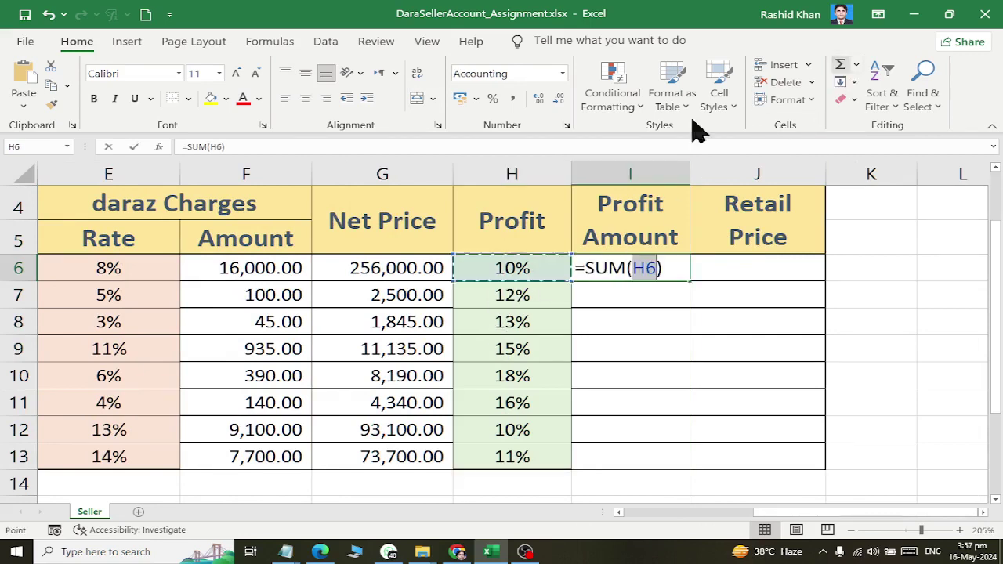
{"action": "left_click", "coordinate": [378, 268]}
{"action": "type", "text": "*"}
{"action": "left_click", "coordinate": [485, 257]}
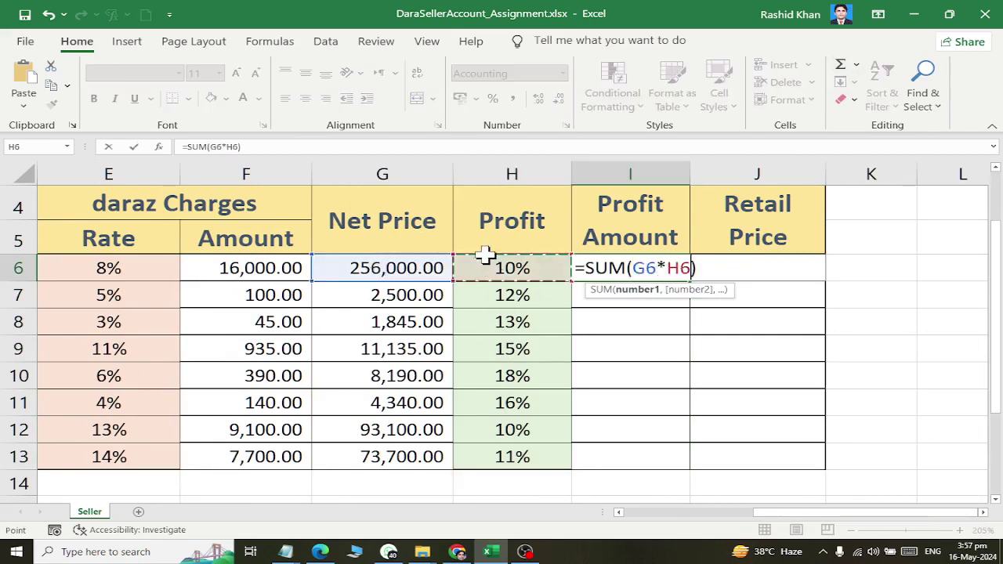
{"action": "key", "text": "Return"}
Step: Copy the profit formula down to all eight items and check the results
{"action": "left_click", "coordinate": [676, 268]}
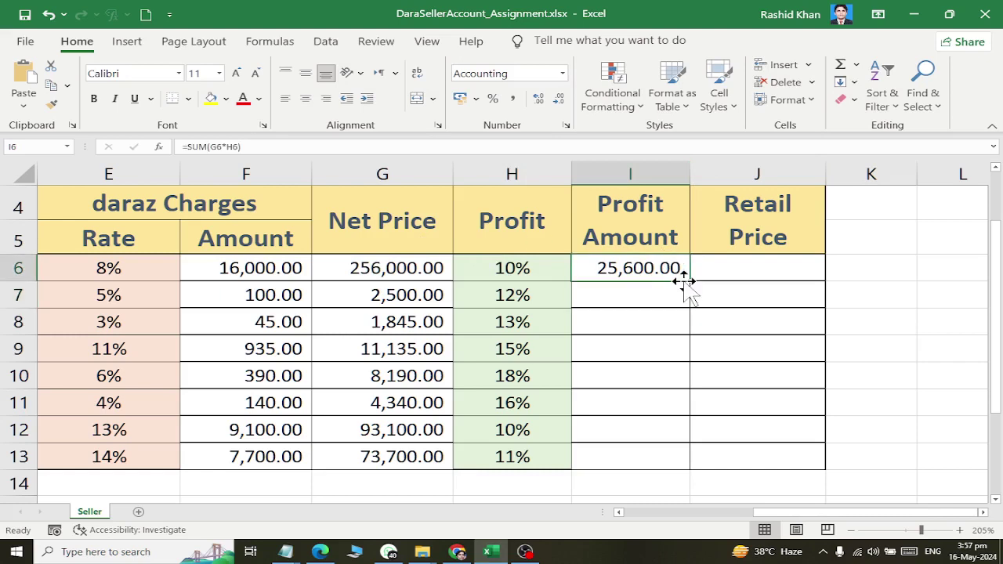
{"action": "double_click", "coordinate": [689, 283]}
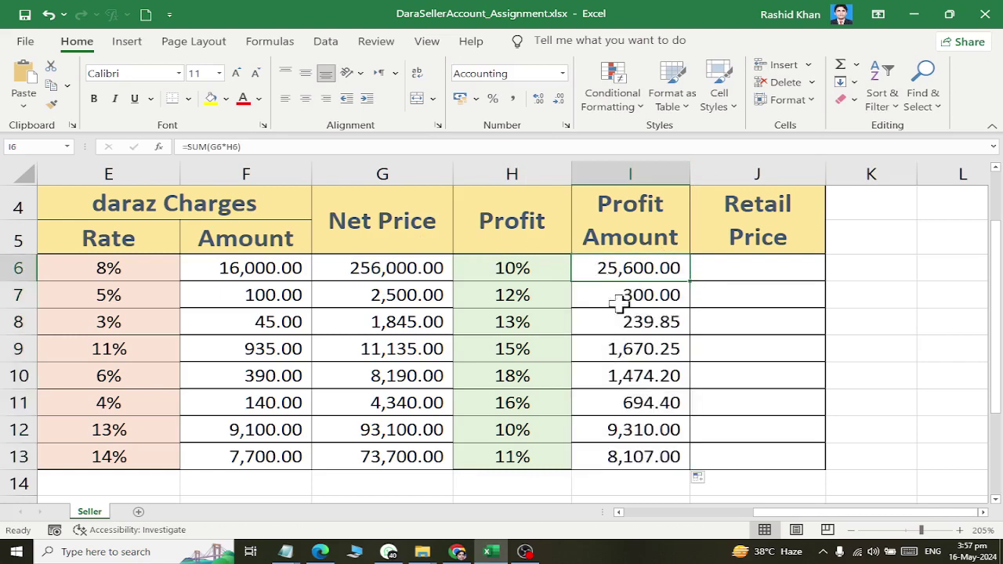
{"action": "left_click", "coordinate": [627, 294]}
{"action": "left_click_drag", "start_coordinate": [630, 429], "coordinate": [631, 457]}
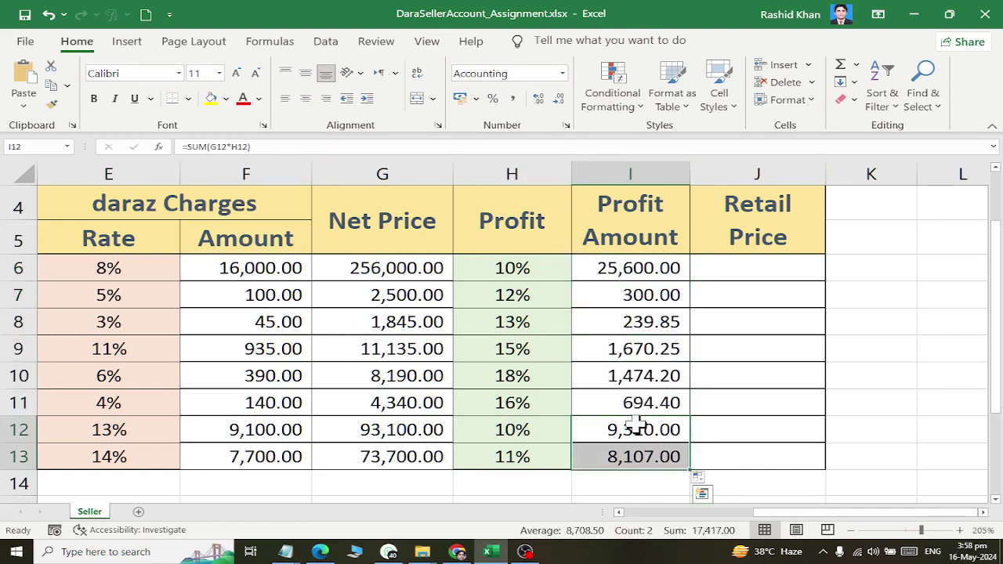
{"action": "left_click", "coordinate": [748, 267]}
{"action": "left_click", "coordinate": [840, 65]}
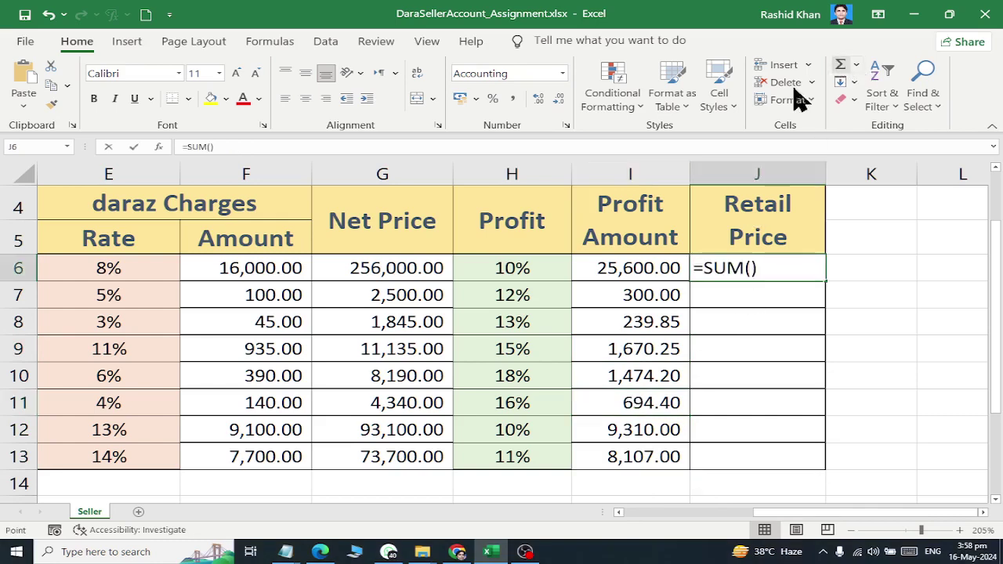
{"action": "left_click", "coordinate": [635, 268]}
{"action": "key", "text": "Escape"}
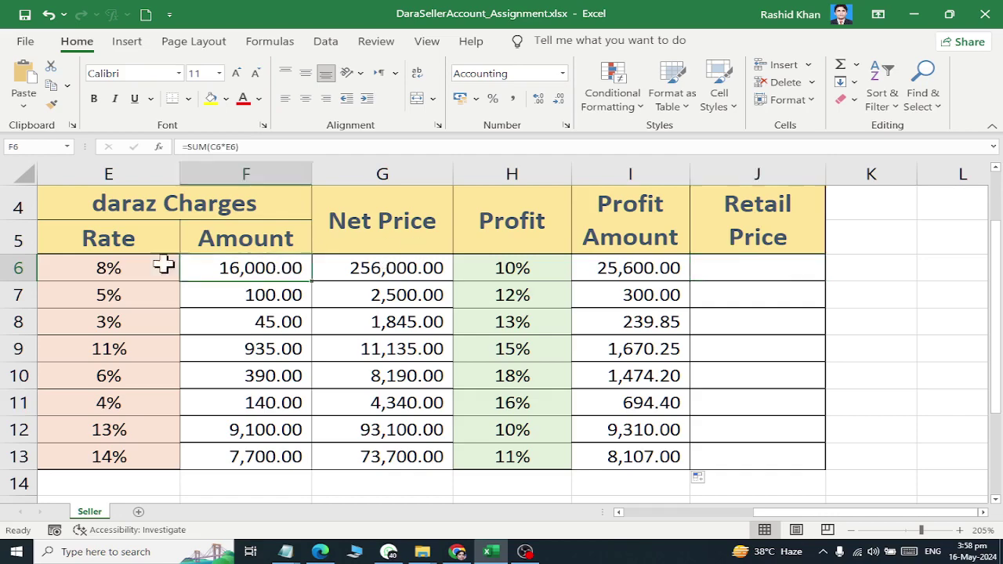
Step: Insert a blank sheet column at E, just before the daraz Charges Rate column
{"action": "left_click_drag", "start_coordinate": [310, 266], "coordinate": [11, 266]}
{"action": "left_click", "coordinate": [380, 305]}
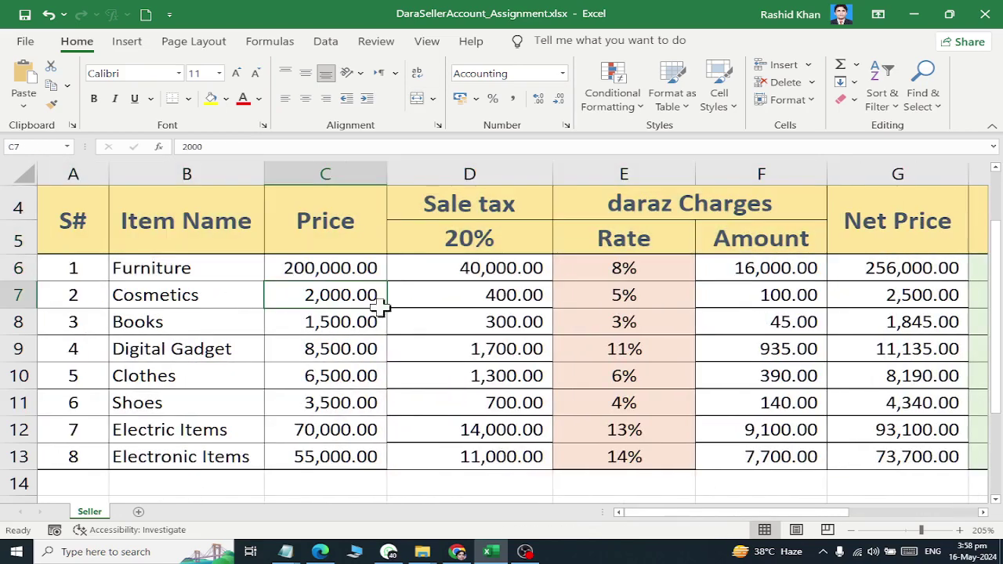
{"action": "left_click", "coordinate": [628, 276]}
{"action": "left_click", "coordinate": [368, 273]}
{"action": "left_click_drag", "start_coordinate": [368, 273], "coordinate": [443, 276]}
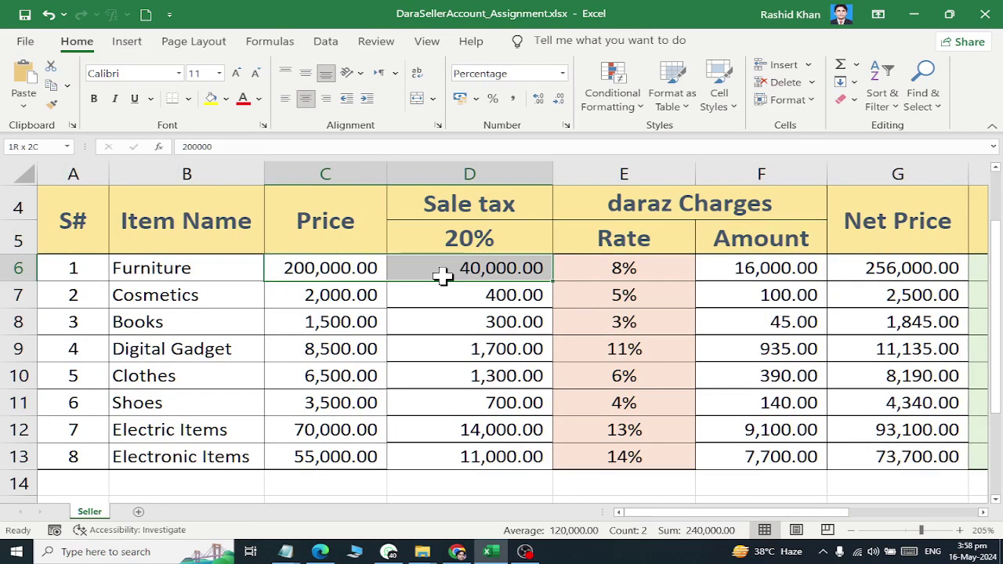
{"action": "left_click", "coordinate": [612, 270]}
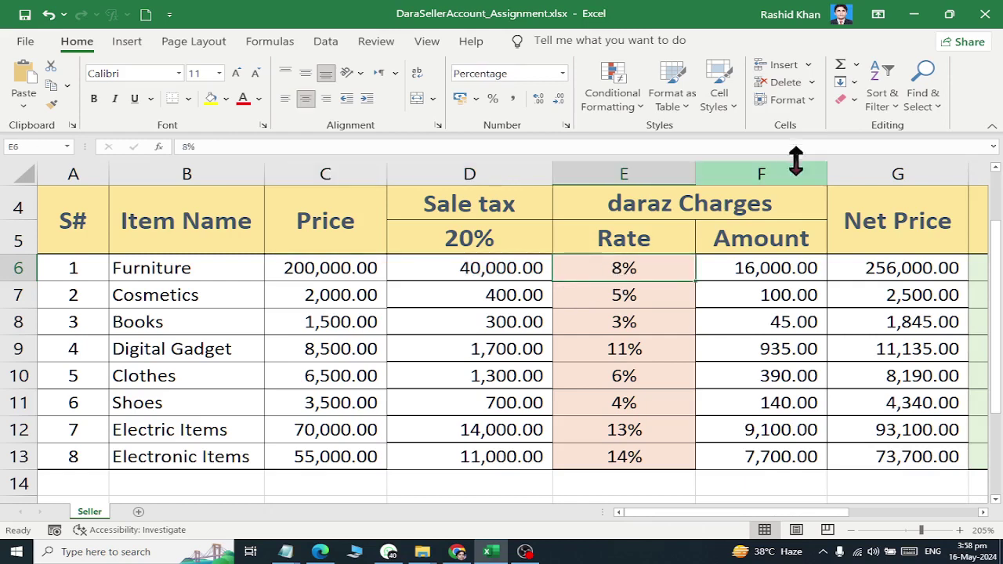
{"action": "left_click", "coordinate": [808, 64]}
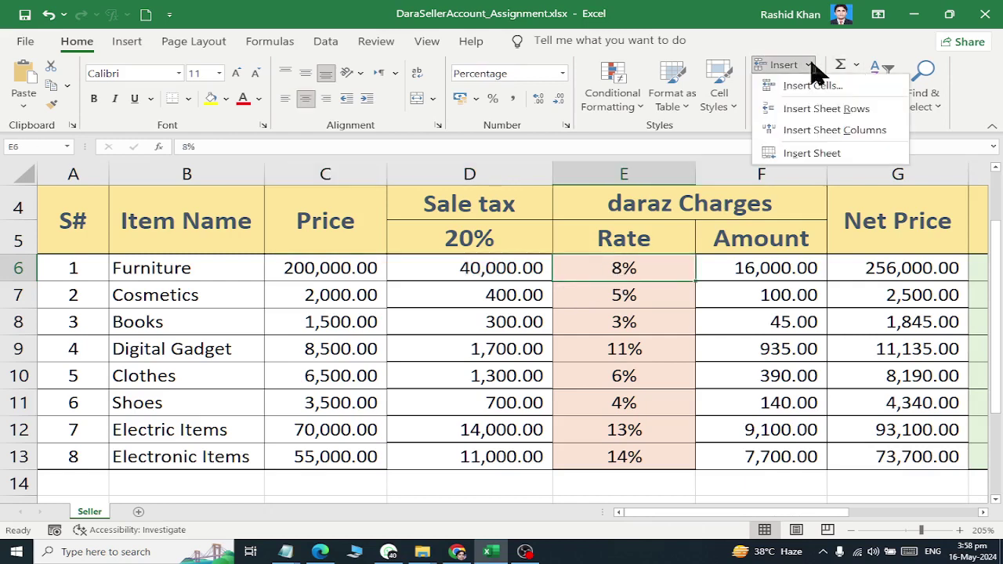
{"action": "left_click", "coordinate": [822, 130]}
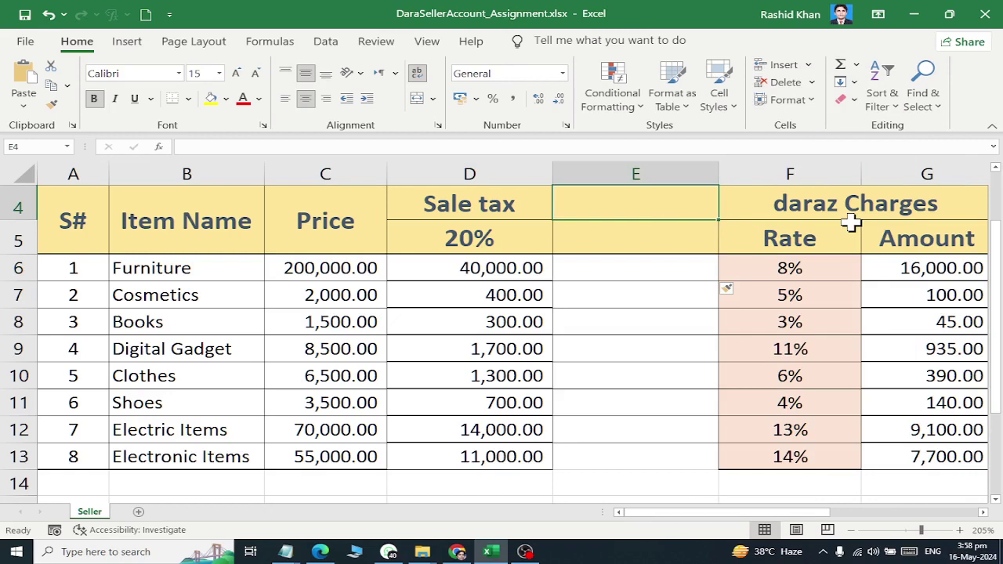
Step: Add the heading 'Net Price' in E4, merged and centred across E4:E5
{"action": "type", "text": "Net"}
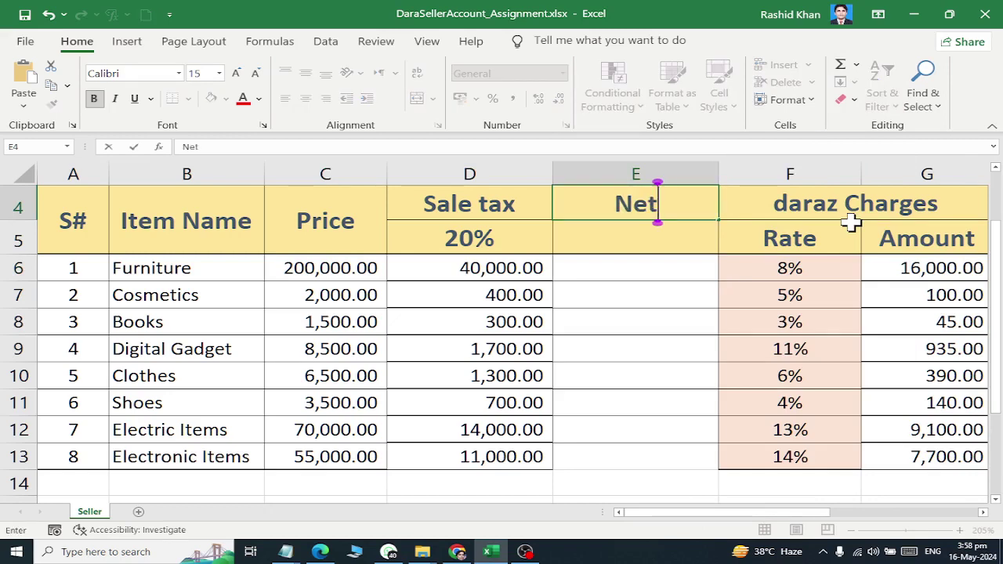
{"action": "type", "text": " Price"}
{"action": "key", "text": "Return"}
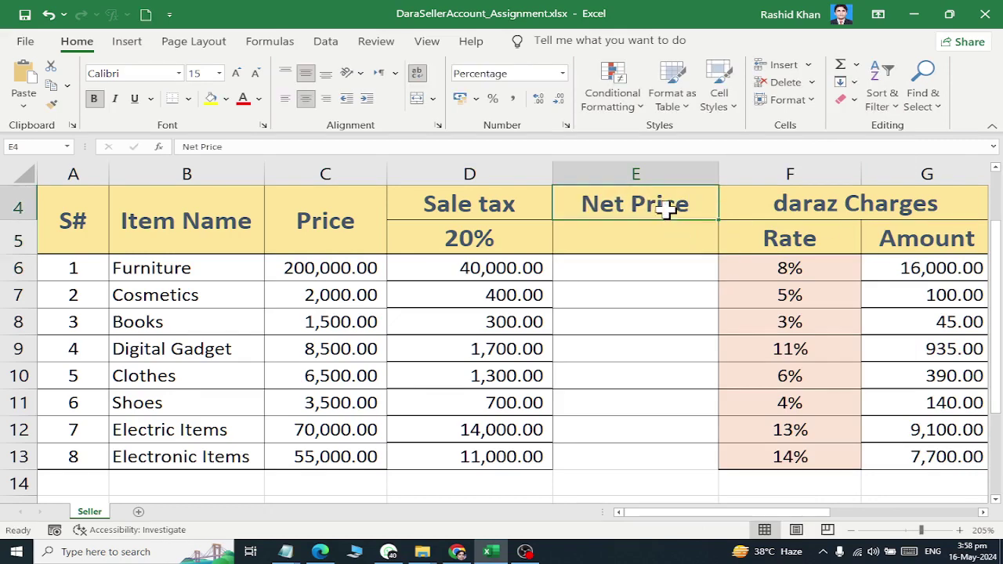
{"action": "left_click_drag", "start_coordinate": [669, 206], "coordinate": [671, 243]}
{"action": "left_click", "coordinate": [418, 99]}
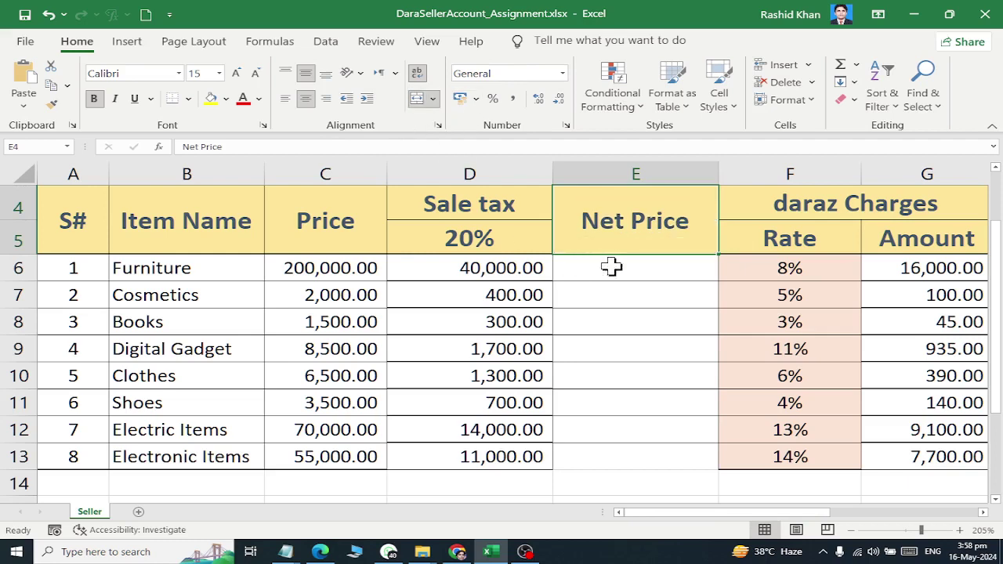
Step: Enter =C6+D6 in E6, fill it down for all eight items, and narrow column E
{"action": "left_click", "coordinate": [637, 274]}
{"action": "type", "text": "="}
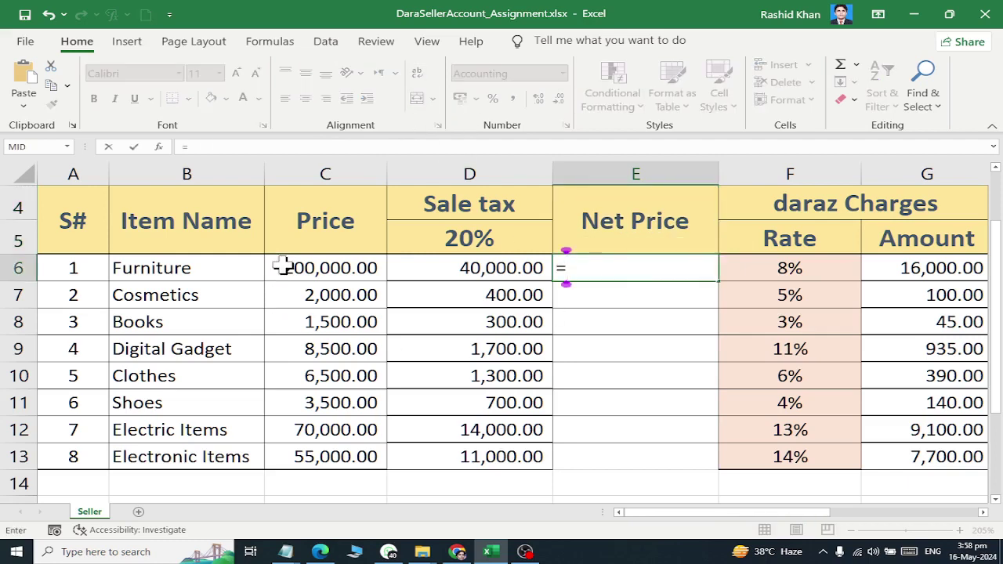
{"action": "left_click", "coordinate": [290, 268]}
{"action": "type", "text": "+"}
{"action": "left_click", "coordinate": [423, 265]}
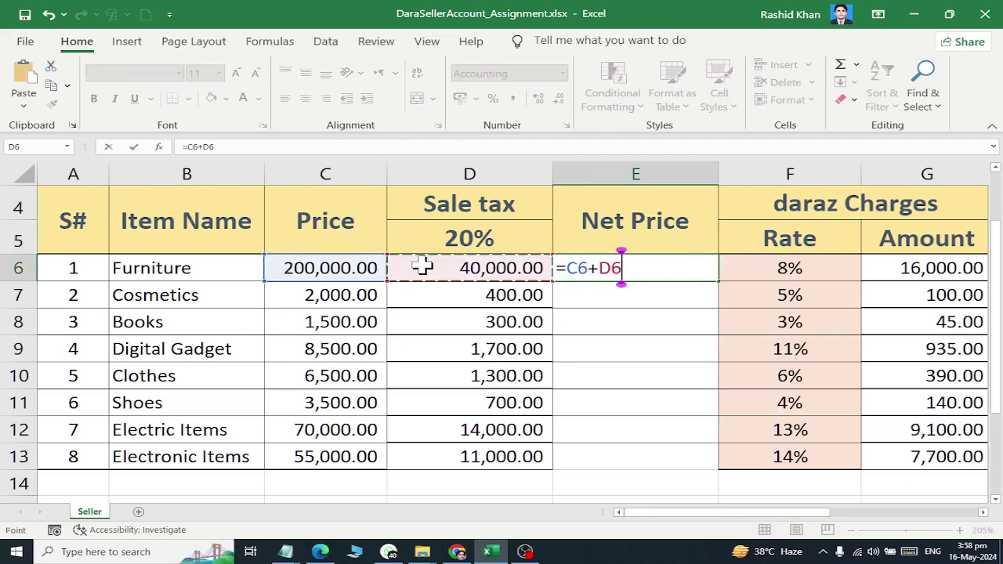
{"action": "key", "text": "Return"}
{"action": "left_click", "coordinate": [634, 268]}
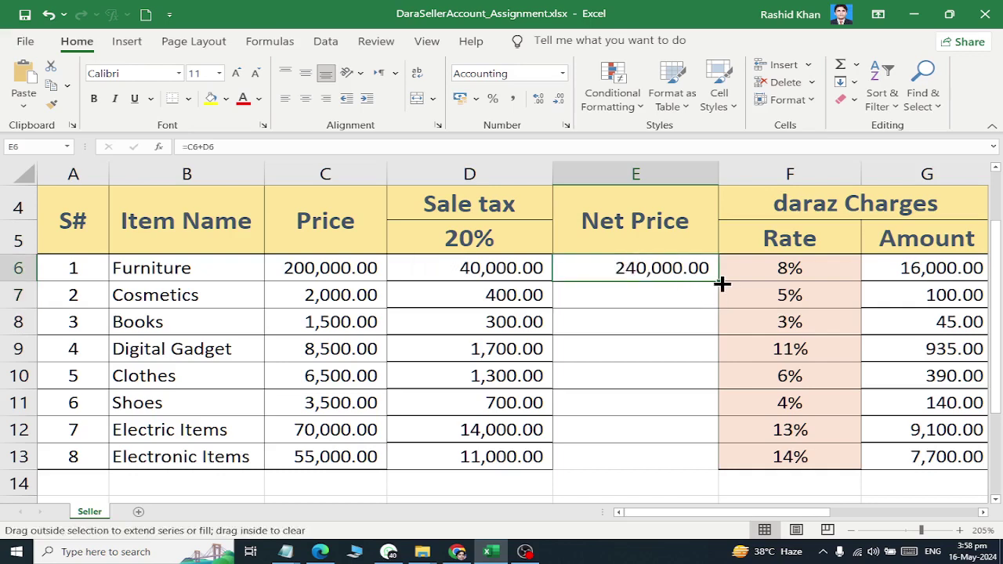
{"action": "double_click", "coordinate": [718, 281]}
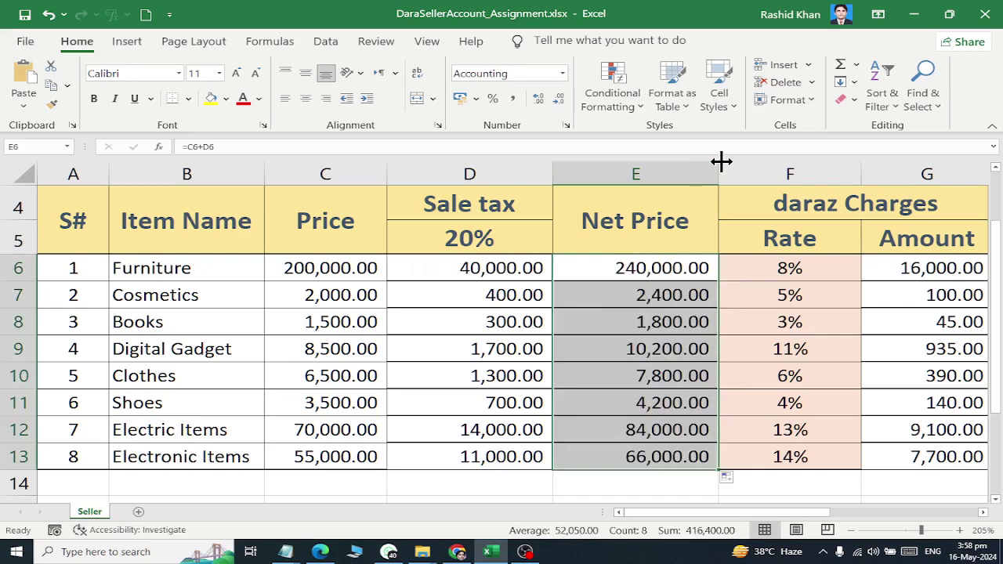
{"action": "left_click_drag", "start_coordinate": [719, 168], "coordinate": [693, 167]}
{"action": "mouse_move", "coordinate": [917, 268]}
{"action": "left_mouse_down"}
{"action": "mouse_move", "coordinate": [909, 453]}
{"action": "mouse_move", "coordinate": [925, 481]}
{"action": "left_mouse_up"}
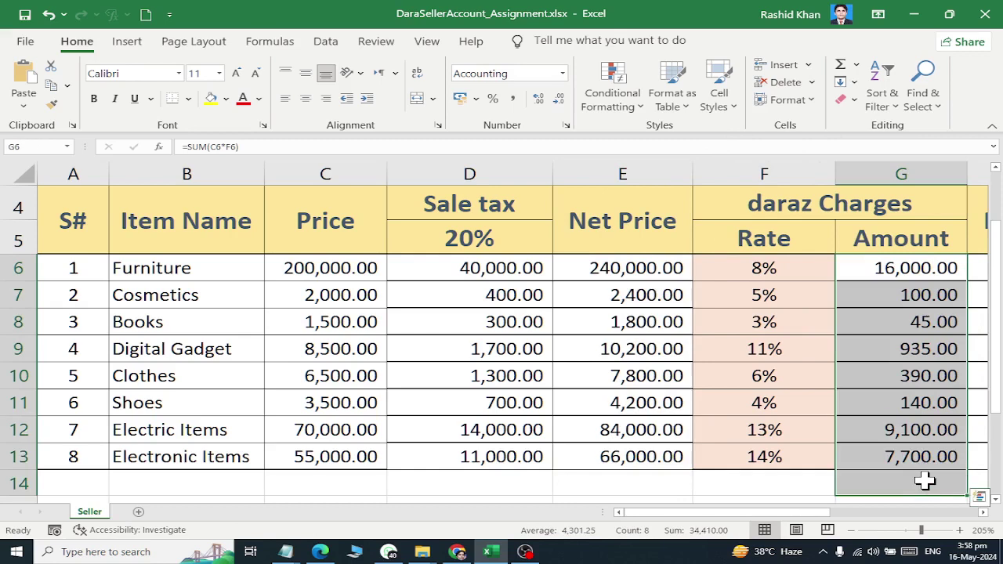
Step: Rewrite the G6 daraz charge as =SUM(E6*F6), correcting the stray bracket typo
{"action": "key", "text": "Delete"}
{"action": "left_click", "coordinate": [886, 261]}
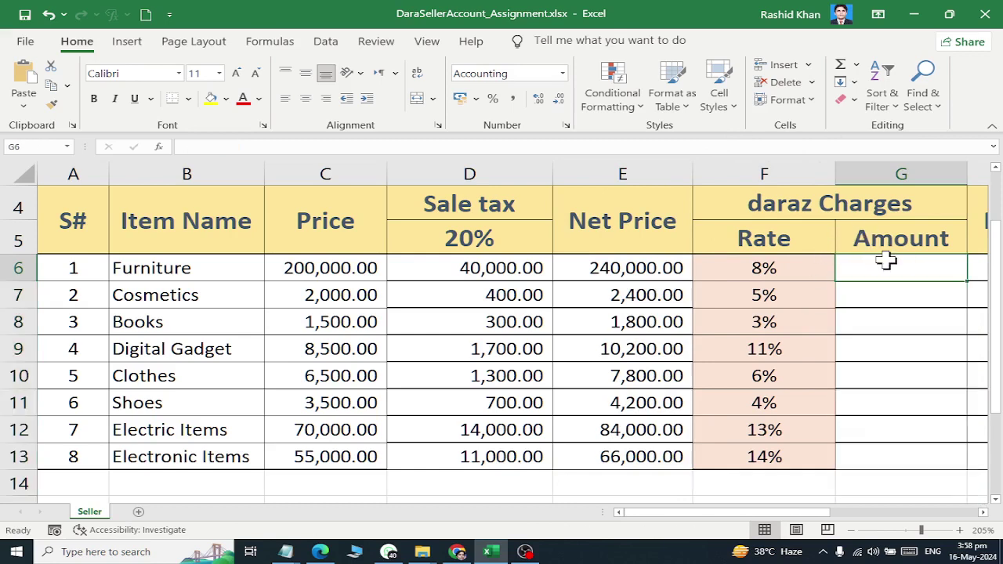
{"action": "type", "text": "=SUM("}
{"action": "left_click", "coordinate": [611, 268]}
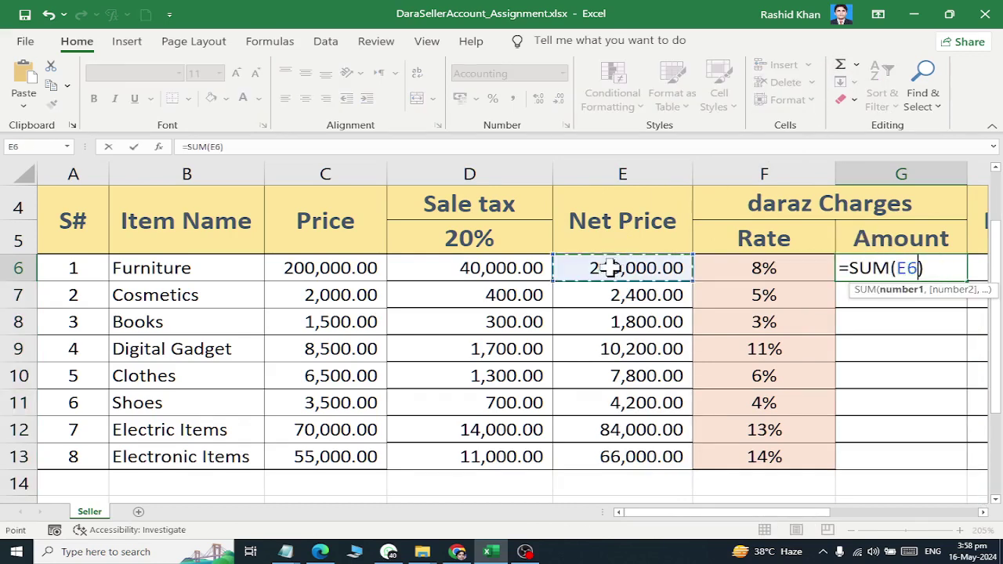
{"action": "type", "text": "*"}
{"action": "left_click", "coordinate": [768, 267]}
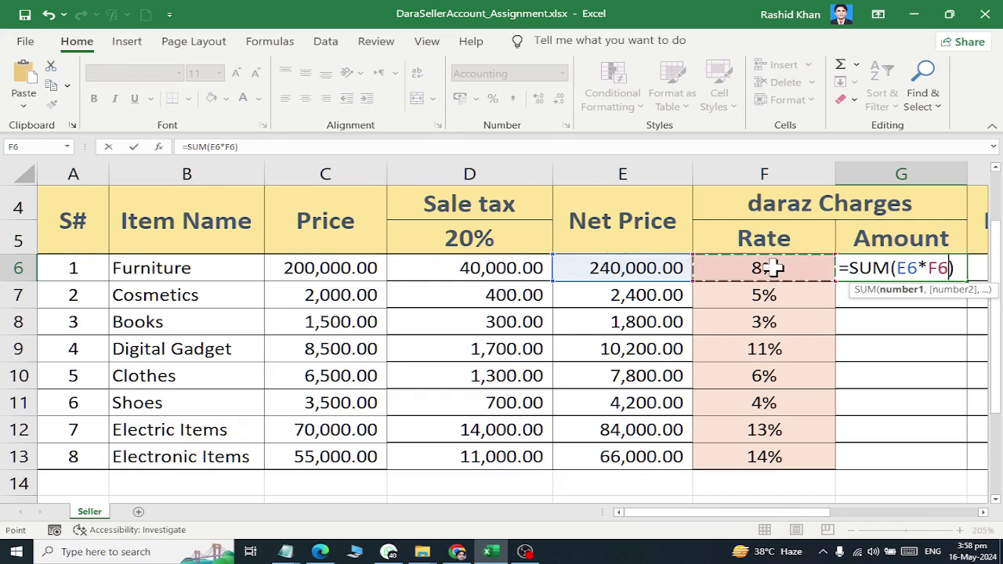
{"action": "type", "text": "\\]"}
{"action": "key", "text": "Return"}
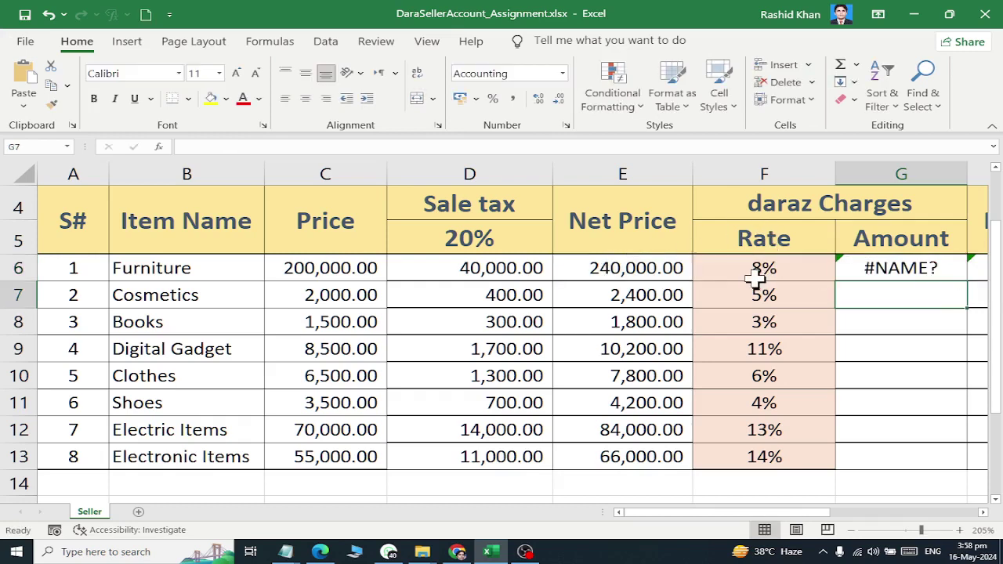
{"action": "double_click", "coordinate": [933, 268]}
{"action": "key", "text": "BackSpace"}
{"action": "key", "text": "BackSpace"}
{"action": "type", "text": ")"}
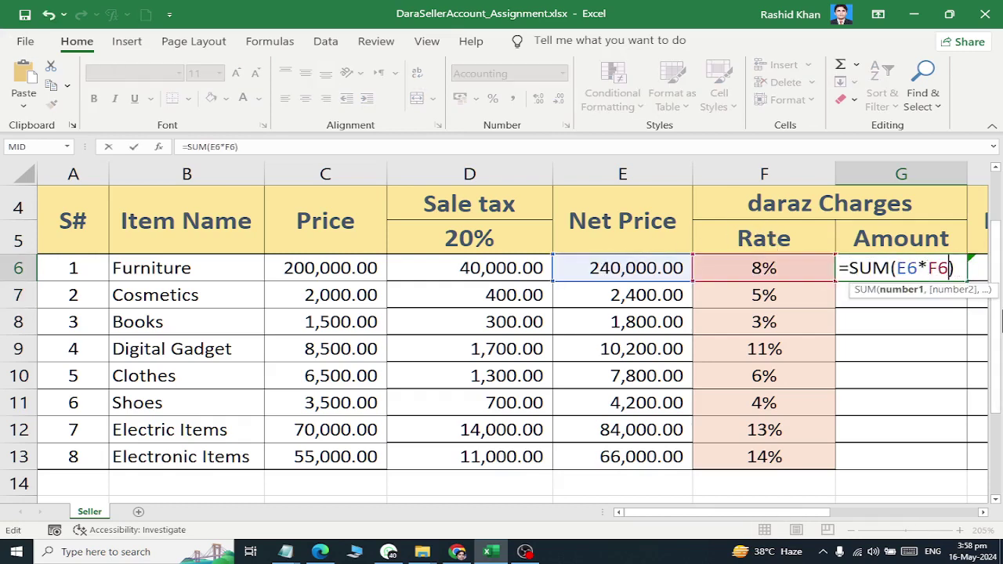
{"action": "key", "text": "Return"}
Step: Fill the charge formula down to G13 and check the Net Price and charge formulas
{"action": "left_click", "coordinate": [914, 268]}
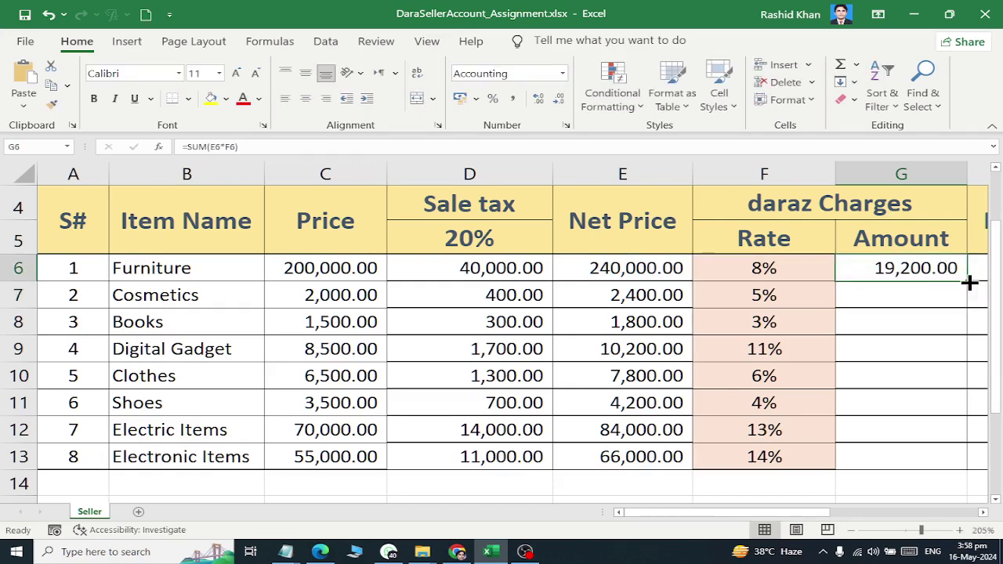
{"action": "double_click", "coordinate": [970, 282]}
{"action": "left_click", "coordinate": [984, 512]}
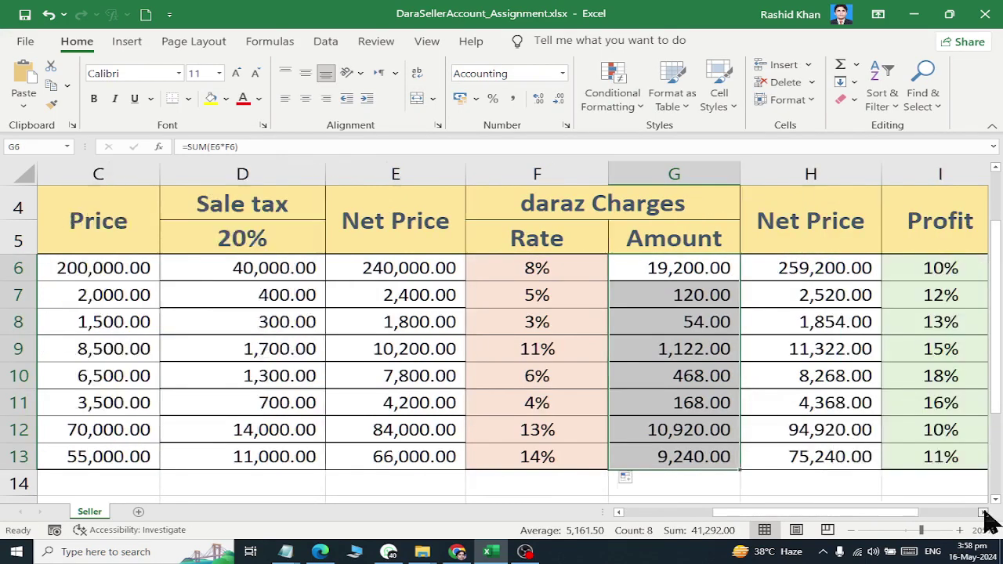
{"action": "left_click", "coordinate": [983, 511]}
{"action": "left_click", "coordinate": [262, 268]}
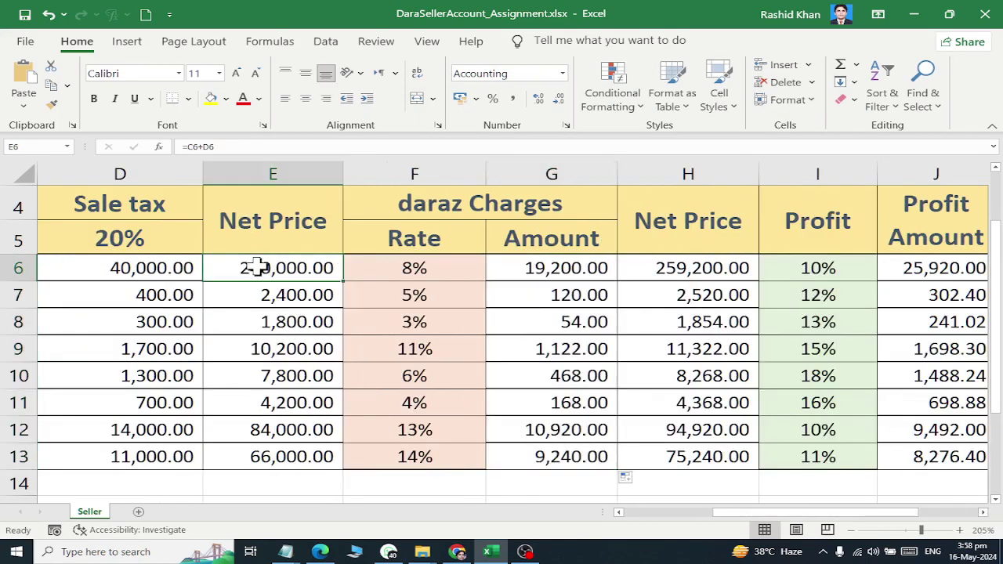
{"action": "left_click", "coordinate": [593, 272]}
Step: Clear H6:H13, enter =SUM(E6+G6) in H6 and fill it down to H13
{"action": "left_click", "coordinate": [414, 237]}
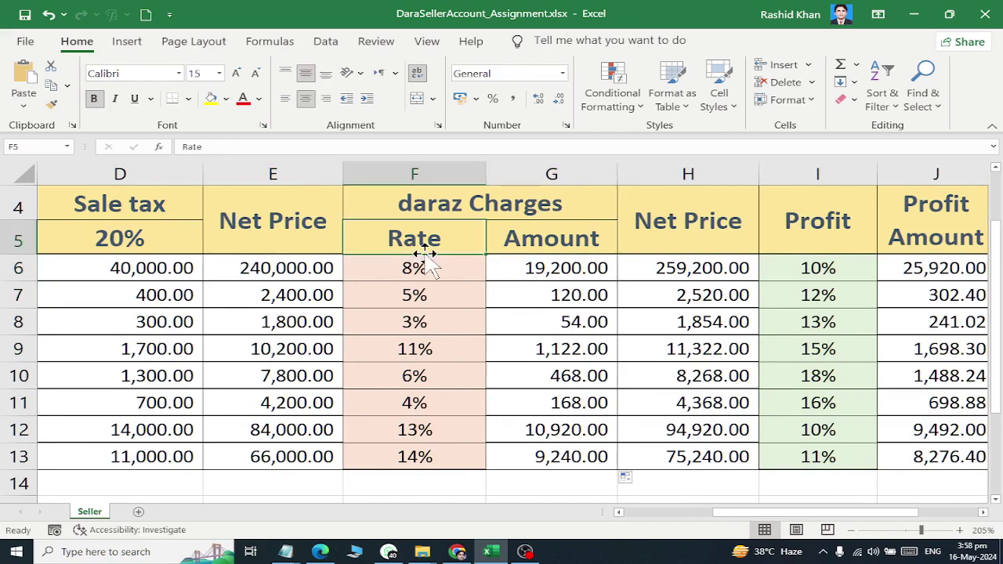
{"action": "left_click_drag", "start_coordinate": [732, 253], "coordinate": [739, 429]}
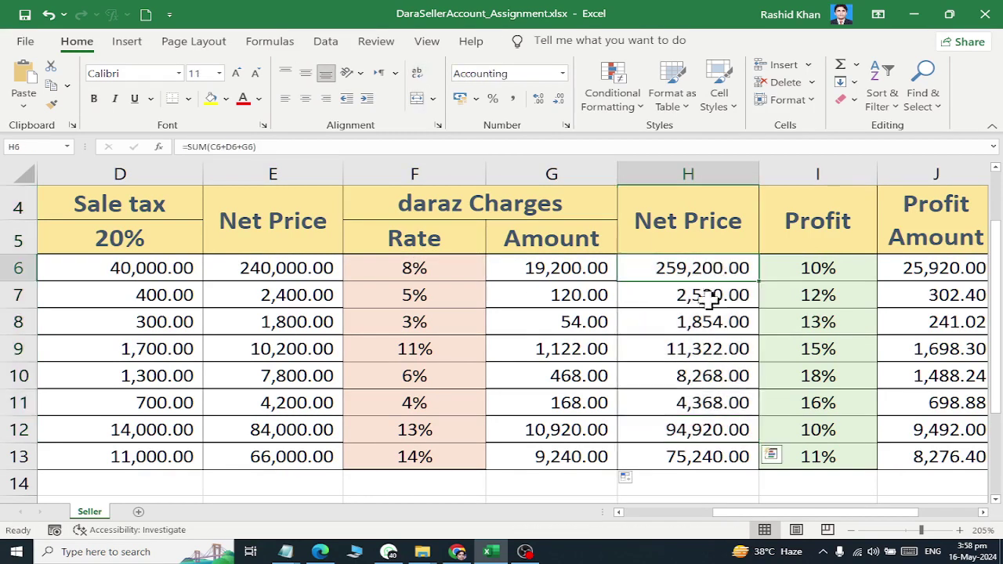
{"action": "left_click_drag", "start_coordinate": [708, 271], "coordinate": [706, 461]}
{"action": "key", "text": "Delete"}
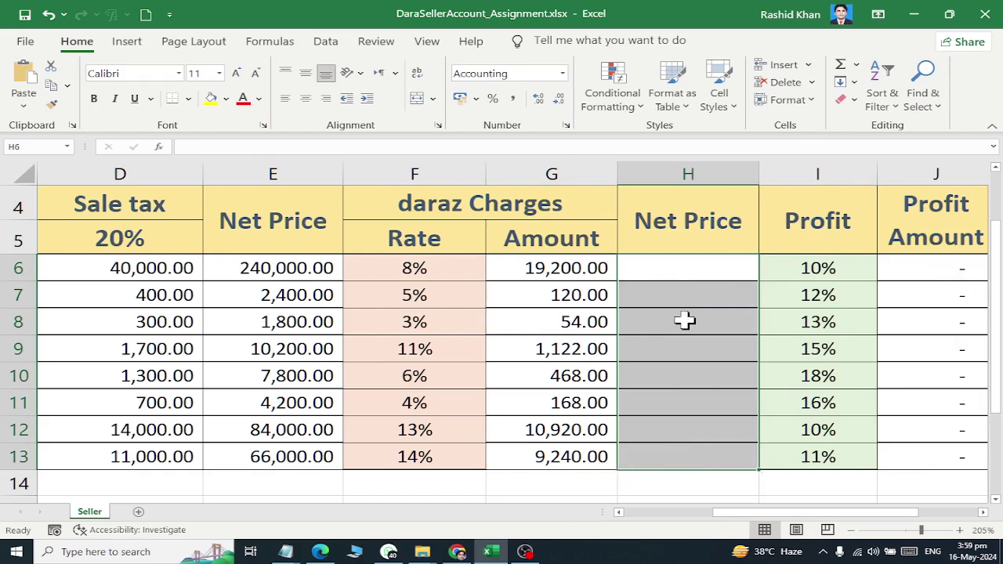
{"action": "left_click", "coordinate": [678, 274]}
{"action": "left_click", "coordinate": [840, 66]}
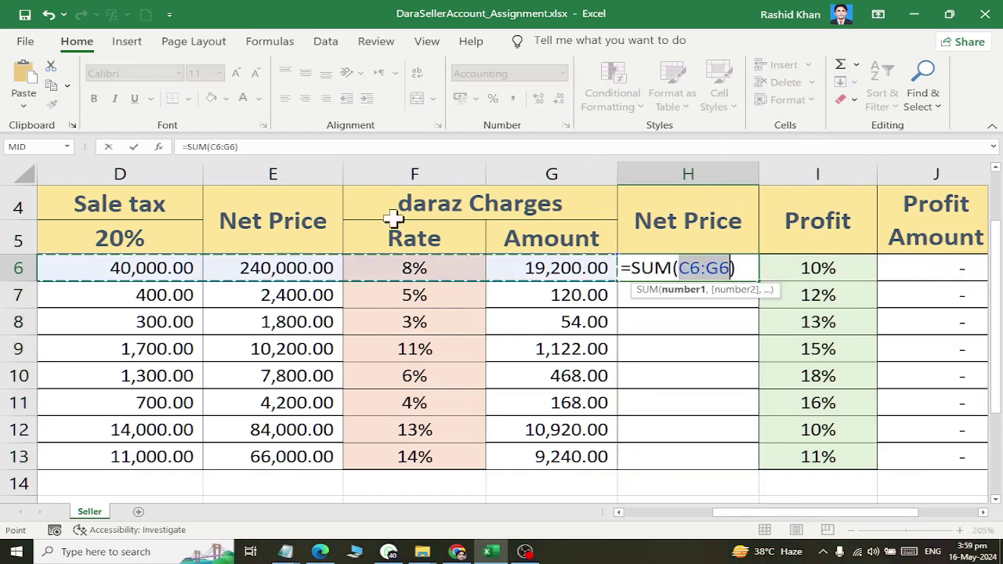
{"action": "left_click", "coordinate": [294, 270]}
{"action": "type", "text": "+"}
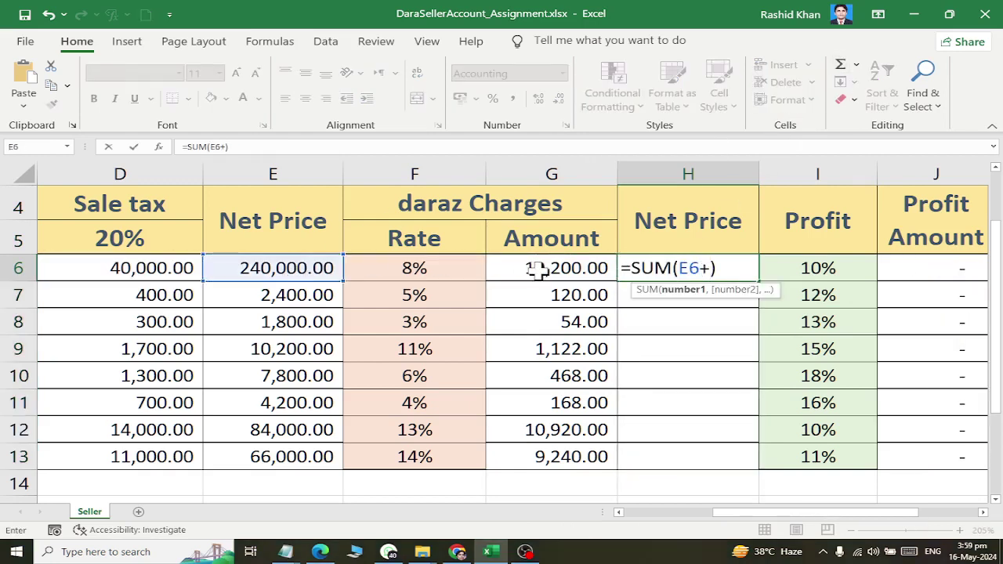
{"action": "left_click", "coordinate": [539, 276]}
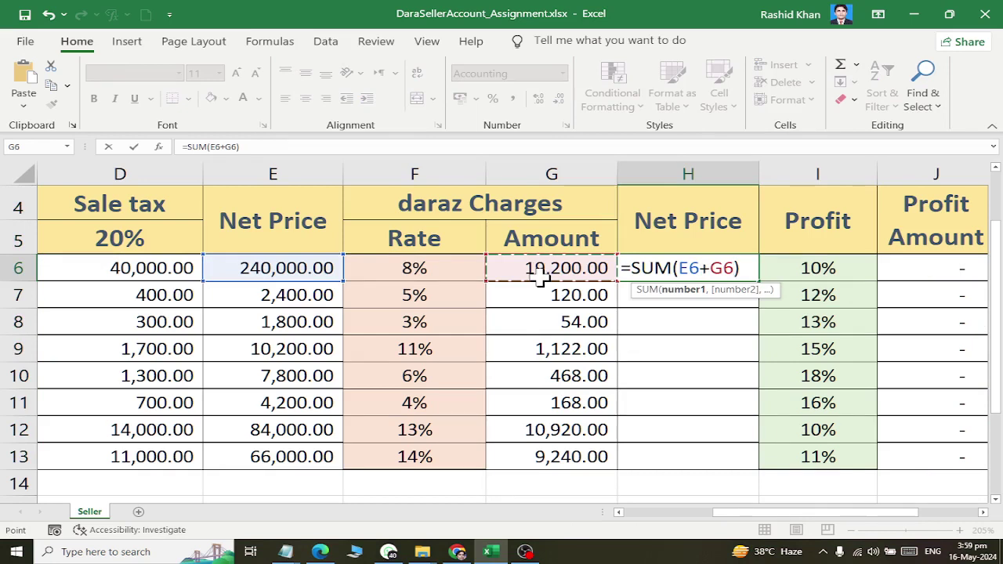
{"action": "key", "text": "Return"}
{"action": "left_click", "coordinate": [658, 270]}
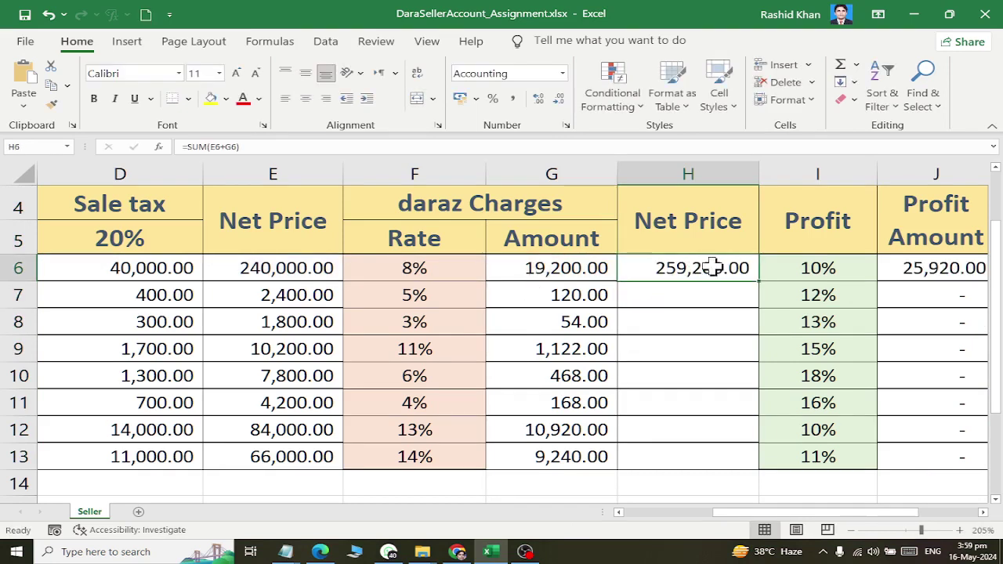
{"action": "double_click", "coordinate": [757, 281]}
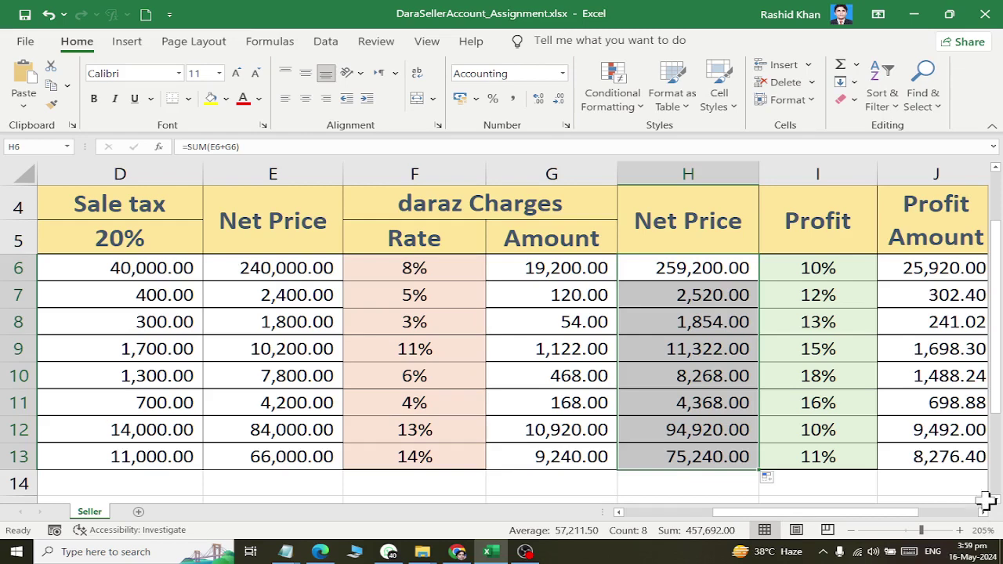
{"action": "left_click", "coordinate": [541, 270]}
{"action": "double_click", "coordinate": [555, 272]}
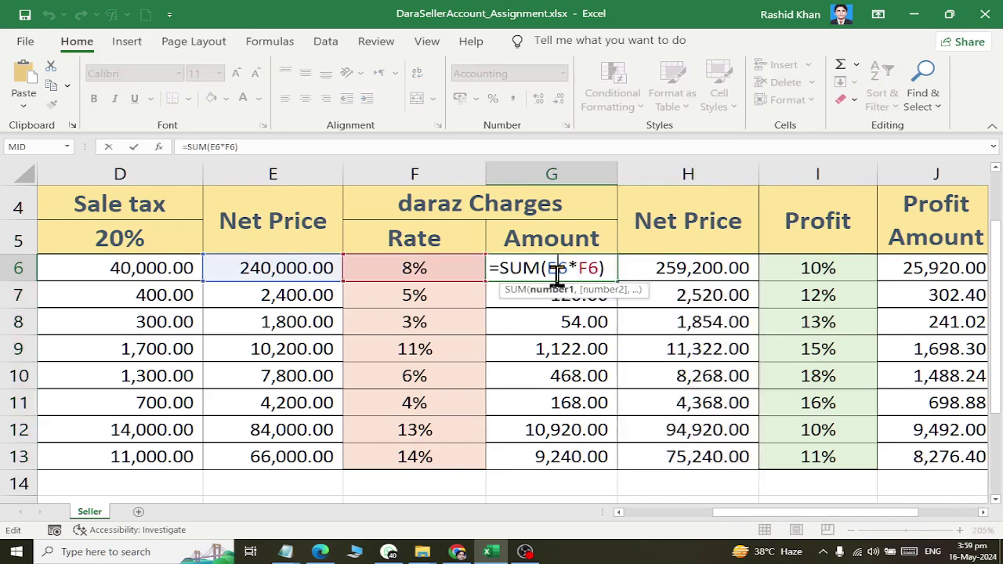
{"action": "left_click", "coordinate": [235, 269]}
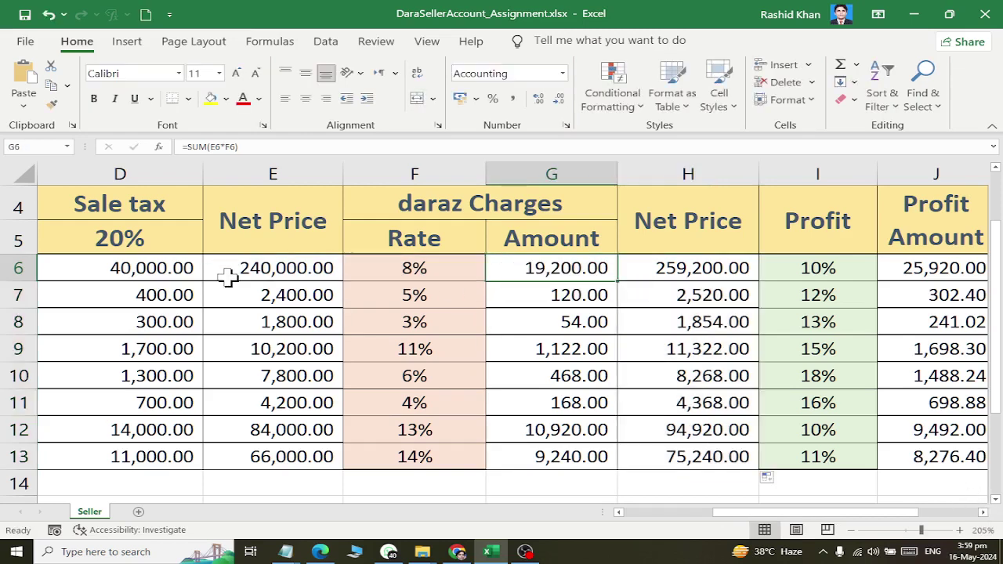
{"action": "left_click", "coordinate": [379, 272]}
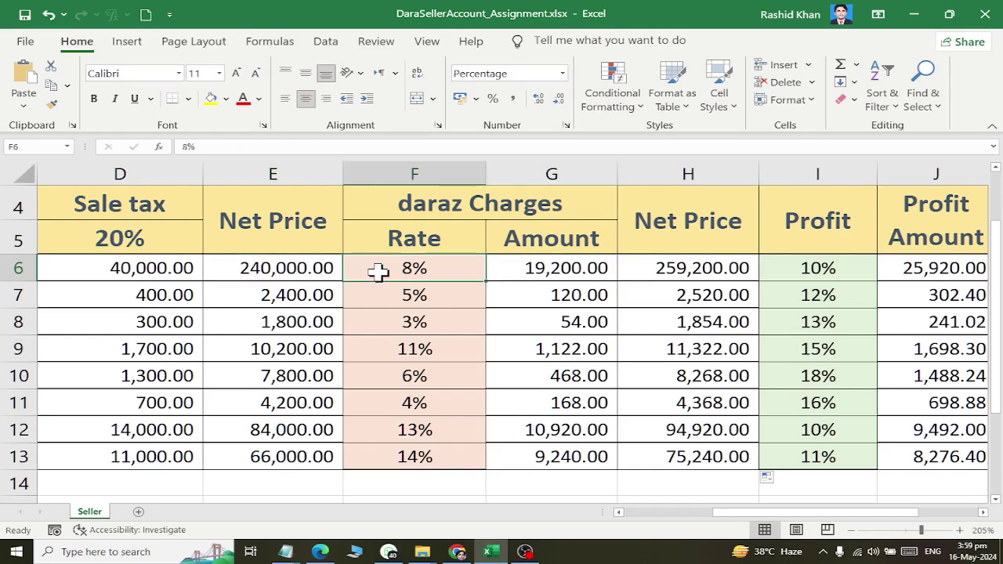
{"action": "left_click", "coordinate": [552, 269]}
{"action": "double_click", "coordinate": [551, 269]}
{"action": "left_click", "coordinate": [696, 270]}
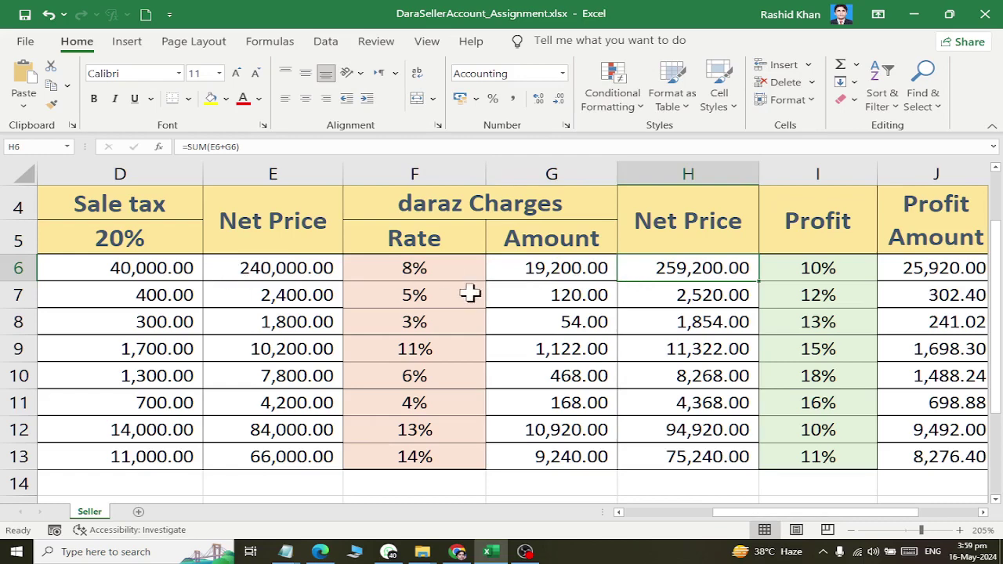
{"action": "left_click_drag", "start_coordinate": [240, 318], "coordinate": [87, 333]}
{"action": "left_click", "coordinate": [322, 270]}
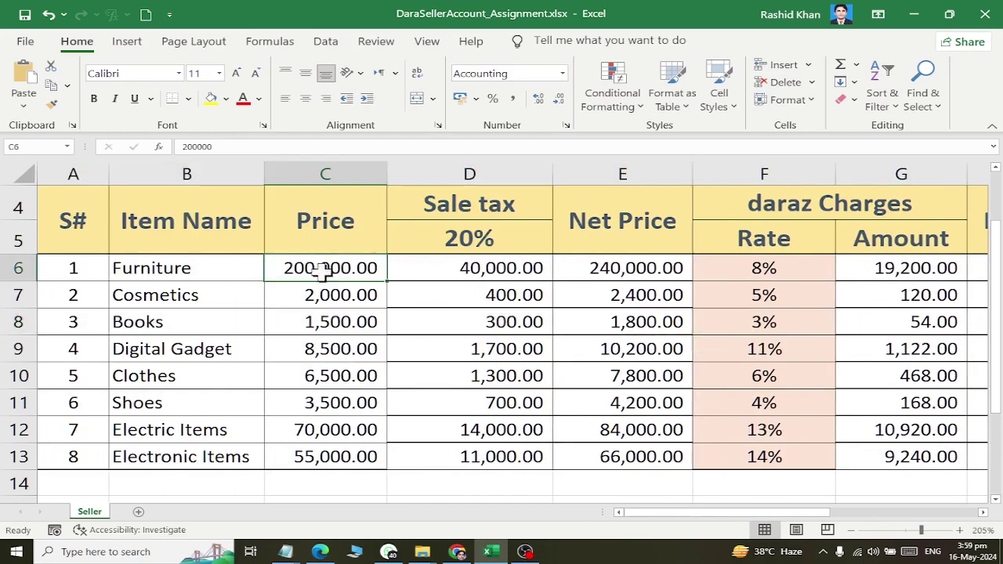
{"action": "left_click", "coordinate": [775, 268]}
{"action": "left_click", "coordinate": [925, 268]}
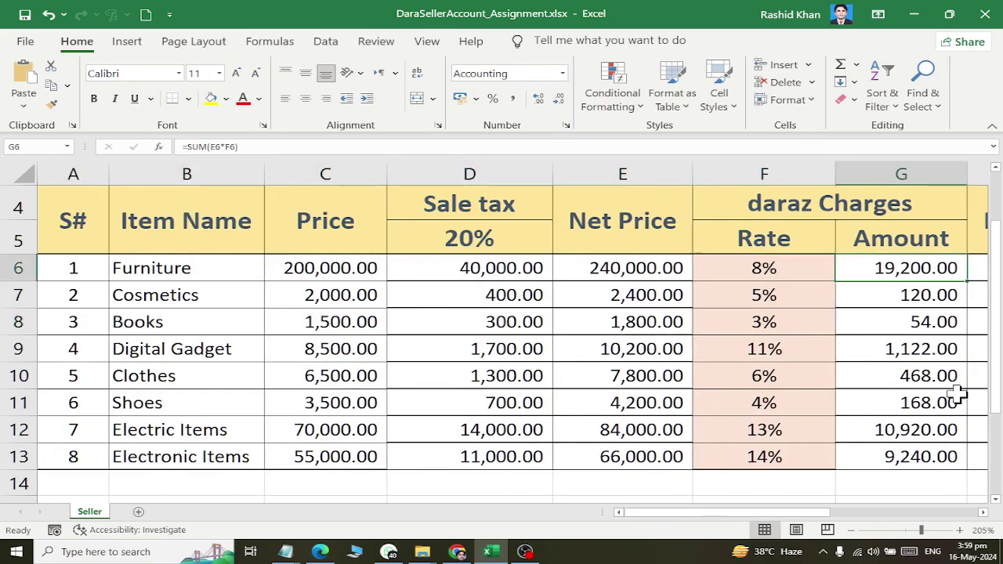
{"action": "left_click", "coordinate": [984, 513]}
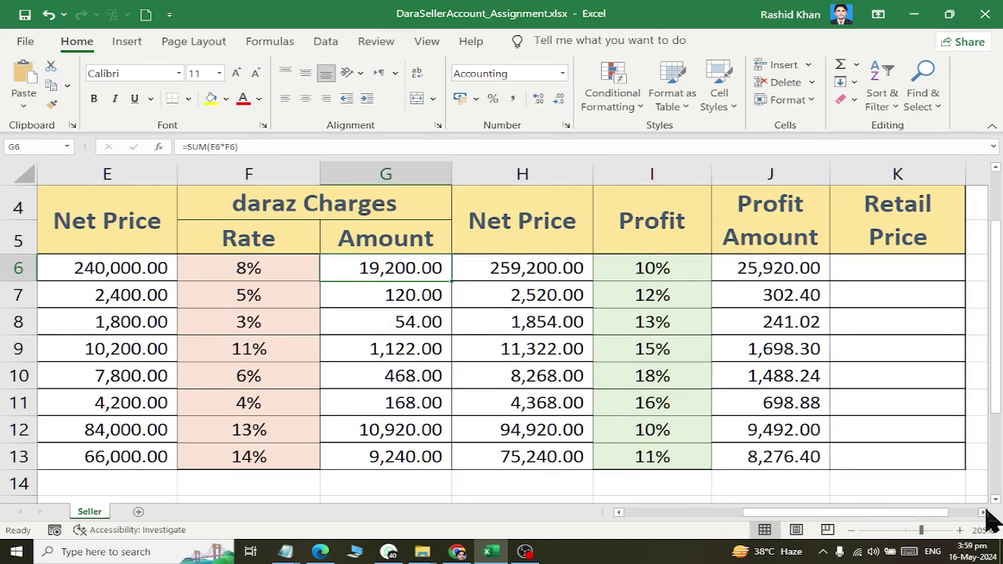
{"action": "double_click", "coordinate": [786, 269]}
{"action": "key", "text": "Escape"}
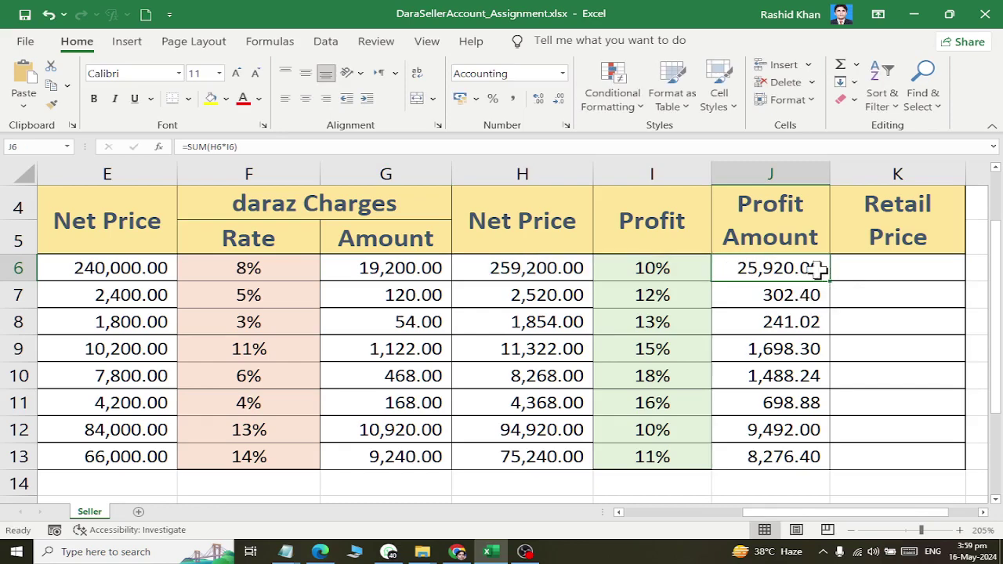
{"action": "left_click", "coordinate": [983, 512]}
Step: Insert a column before Retail Price with the merged K4:K5 header 'Packagin Cost'
{"action": "left_click", "coordinate": [983, 513]}
{"action": "left_click", "coordinate": [616, 268]}
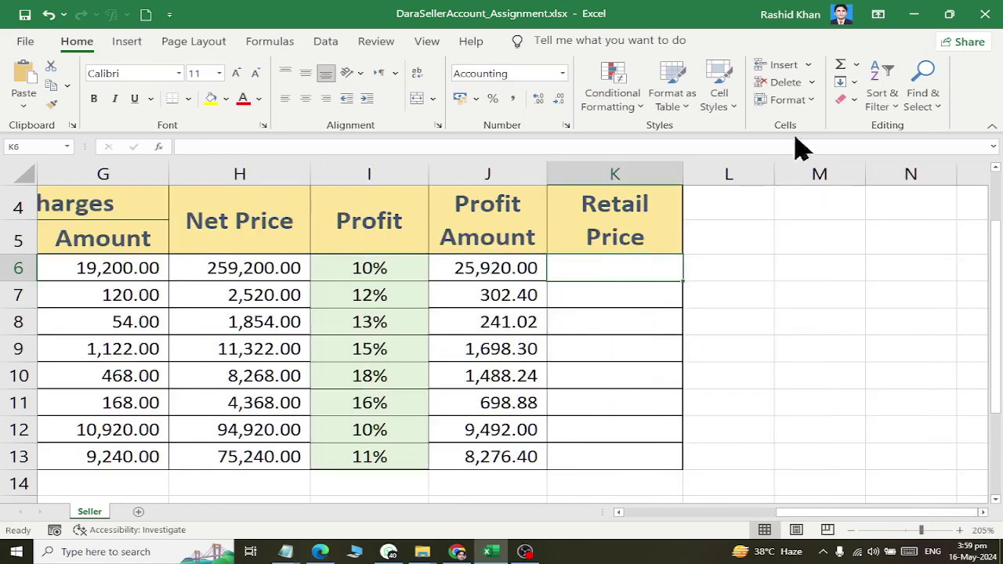
{"action": "left_click", "coordinate": [808, 67]}
{"action": "left_click", "coordinate": [833, 130]}
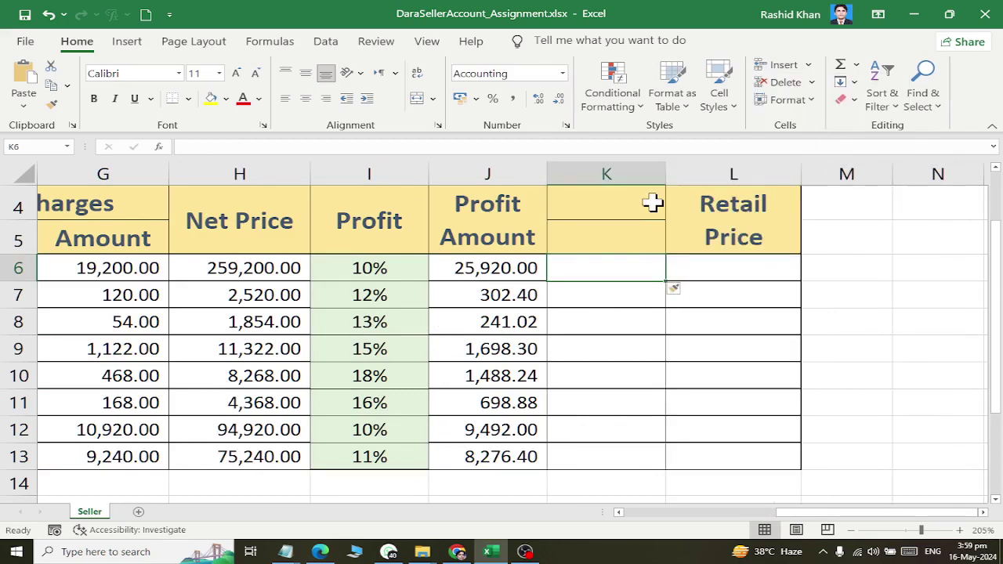
{"action": "left_click_drag", "start_coordinate": [639, 207], "coordinate": [618, 231]}
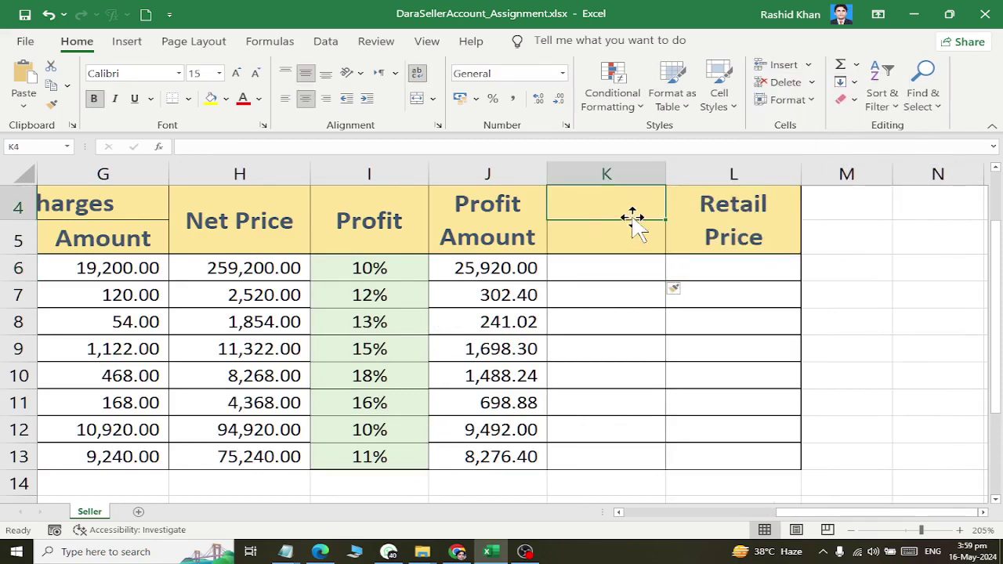
{"action": "left_click", "coordinate": [416, 99]}
{"action": "type", "text": "Pack"}
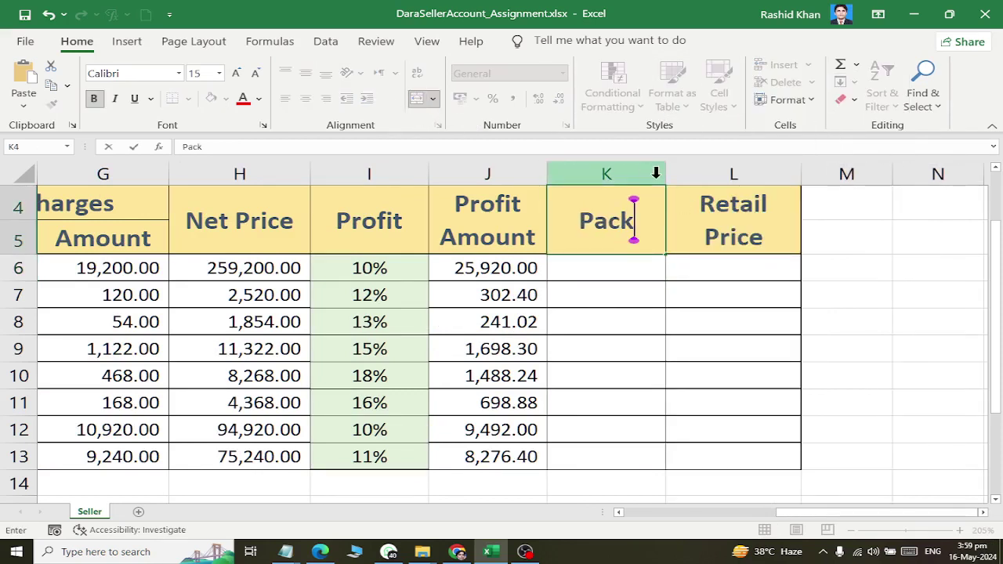
{"action": "type", "text": "agin"}
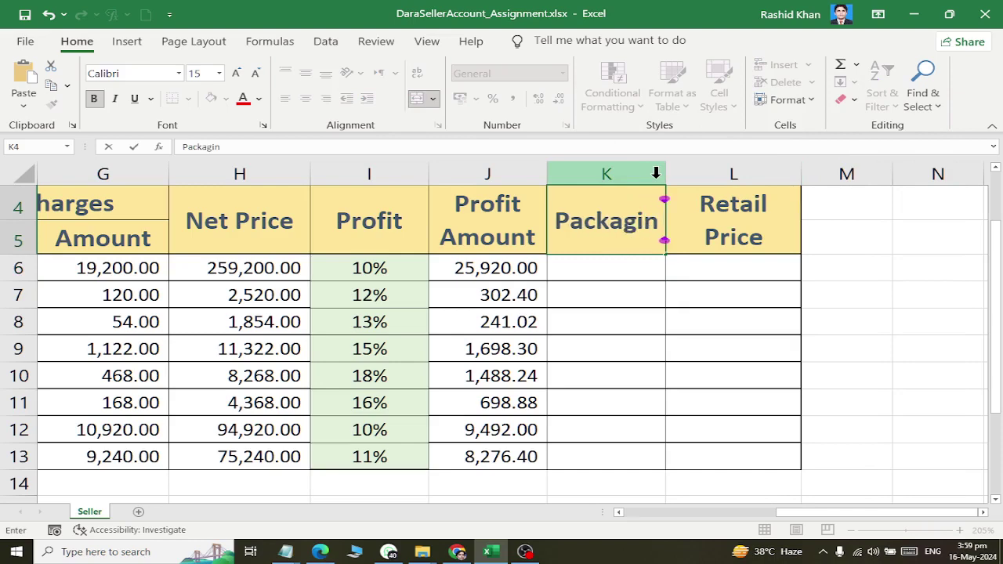
{"action": "type", "text": " Cost"}
{"action": "key", "text": "Return"}
{"action": "type", "text": "5"}
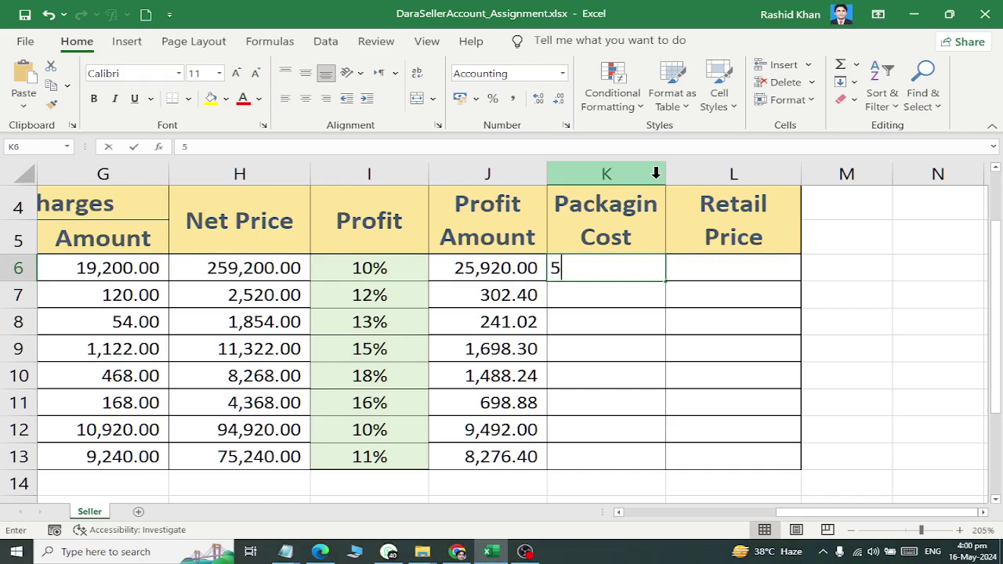
Step: Enter packaging costs 5000, 200, 200 and 250 for the first four items
{"action": "type", "text": "000"}
{"action": "key", "text": "Return"}
{"action": "type", "text": "200"}
{"action": "key", "text": "Return"}
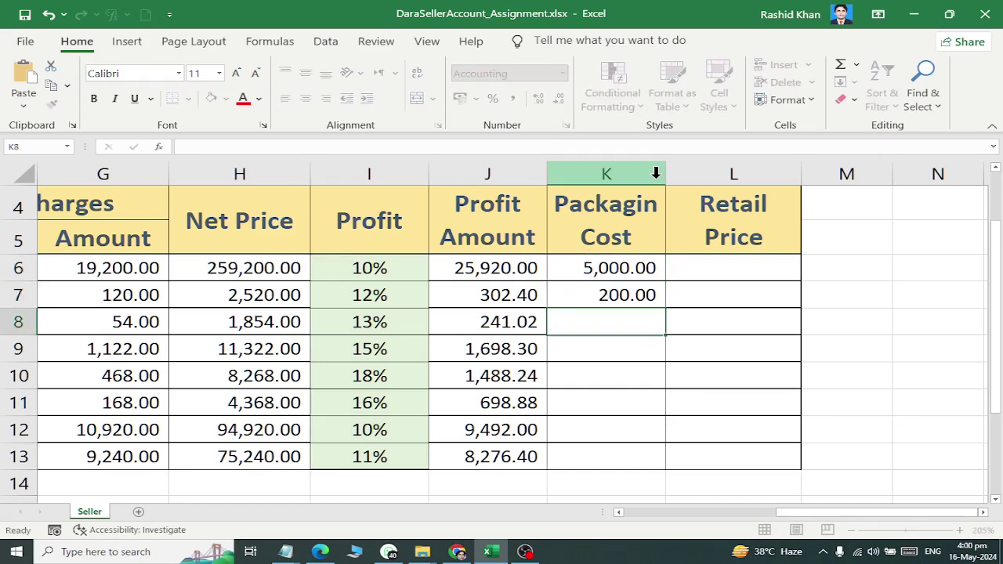
{"action": "type", "text": "200"}
{"action": "key", "text": "Return"}
{"action": "type", "text": "18"}
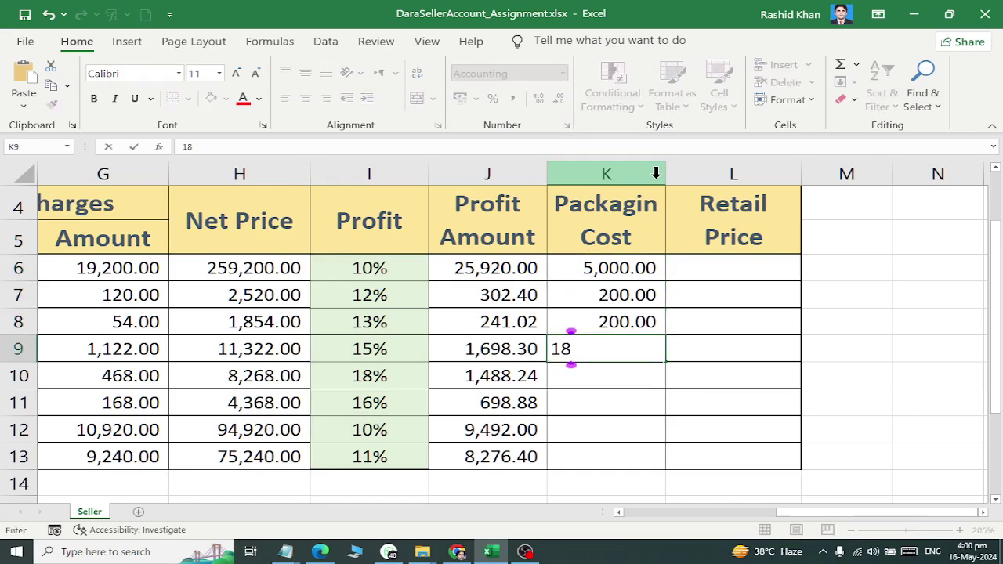
{"action": "key", "text": "BackSpace"}
{"action": "key", "text": "BackSpace"}
{"action": "type", "text": "250"}
{"action": "key", "text": "Return"}
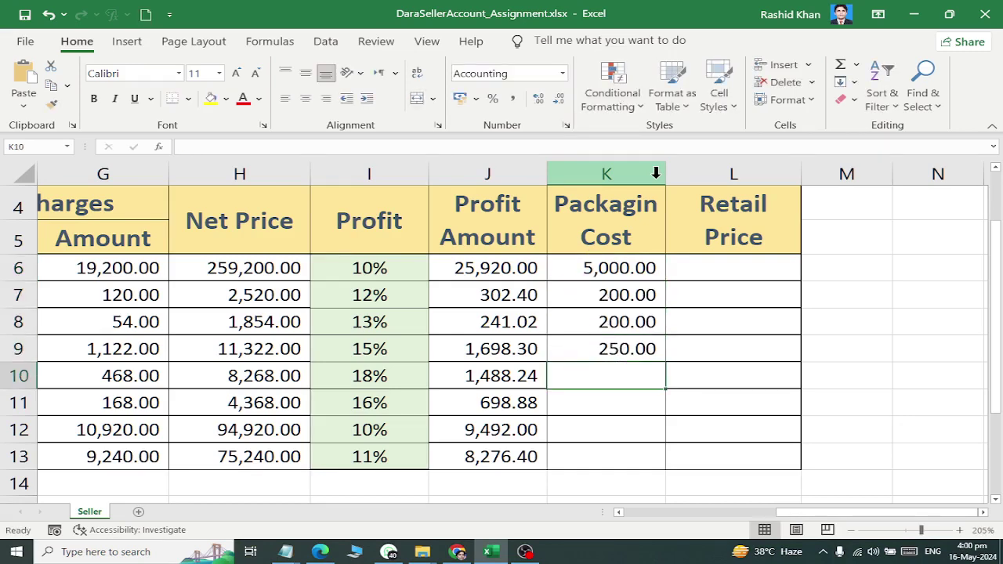
Step: Enter packaging costs 300, 200, 300 and 250 for the remaining four items
{"action": "type", "text": "2"}
{"action": "key", "text": "BackSpace"}
{"action": "type", "text": "300"}
{"action": "key", "text": "Return"}
{"action": "type", "text": "20"}
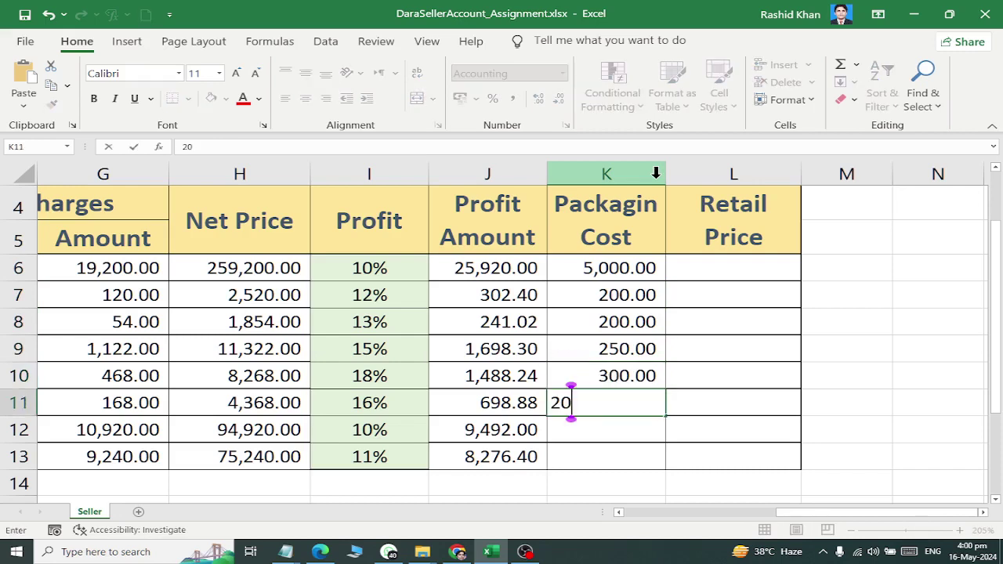
{"action": "type", "text": "0"}
{"action": "key", "text": "Return"}
{"action": "type", "text": "3"}
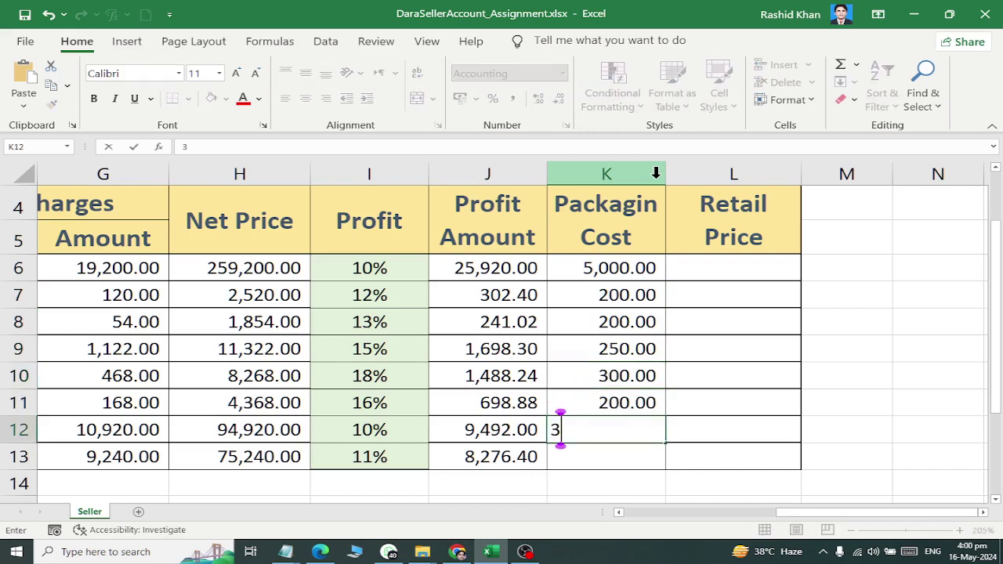
{"action": "type", "text": "00"}
{"action": "key", "text": "Return"}
{"action": "type", "text": "250"}
{"action": "key", "text": "Return"}
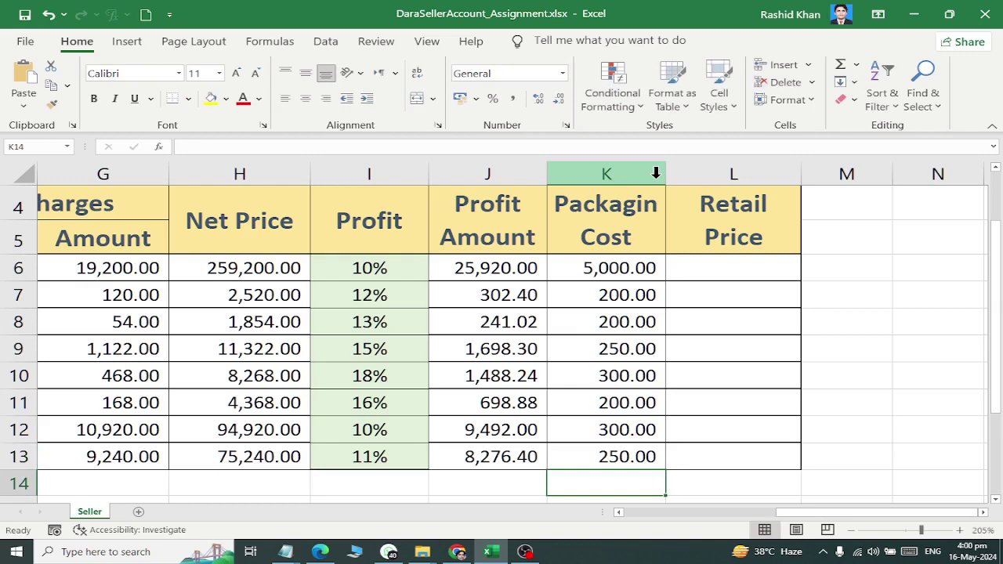
Step: Enter =SUM(H6+J6+K6) in L6 and fill the Retail Price formula down to L13
{"action": "left_click", "coordinate": [735, 271]}
{"action": "left_click", "coordinate": [841, 65]}
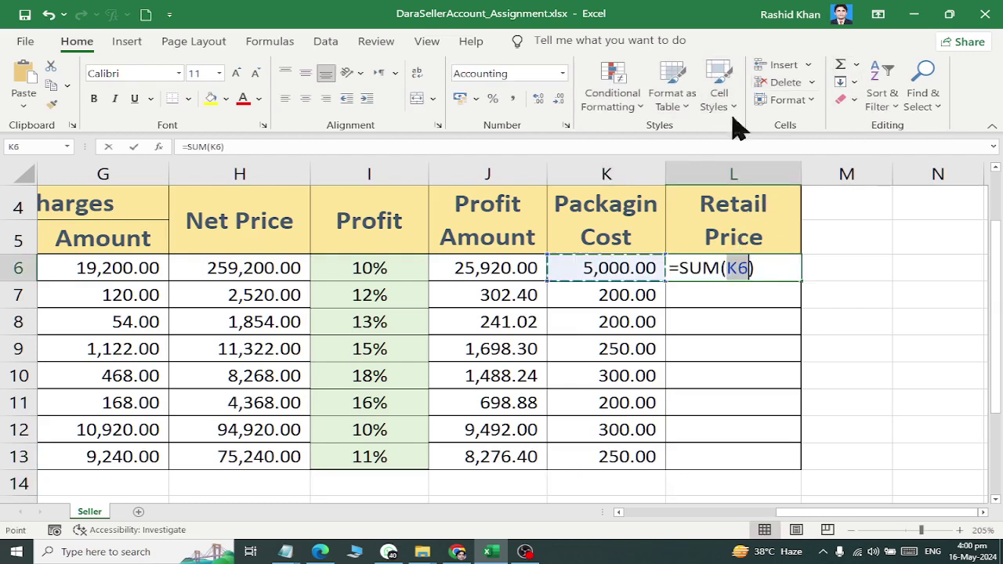
{"action": "left_click", "coordinate": [244, 271]}
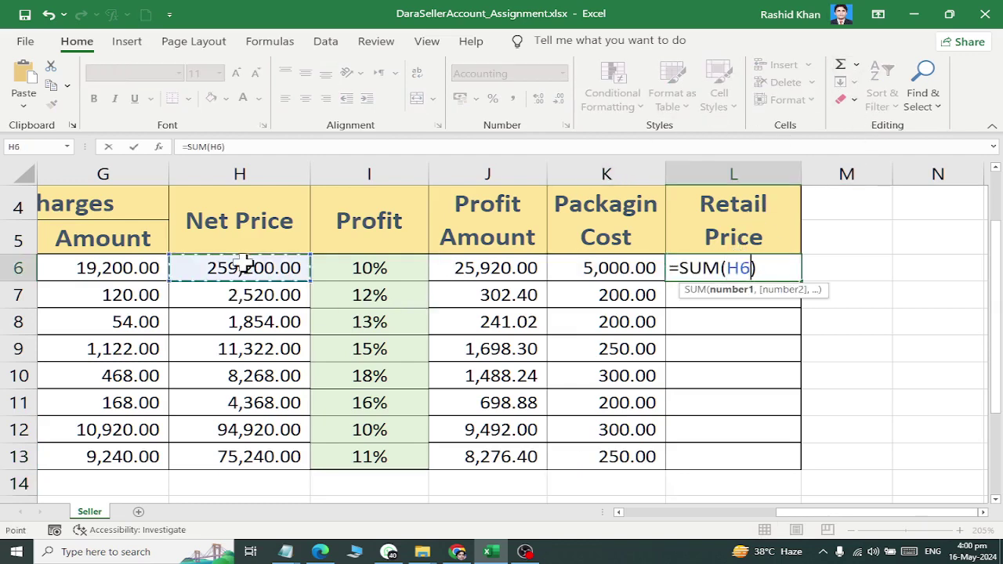
{"action": "type", "text": "+"}
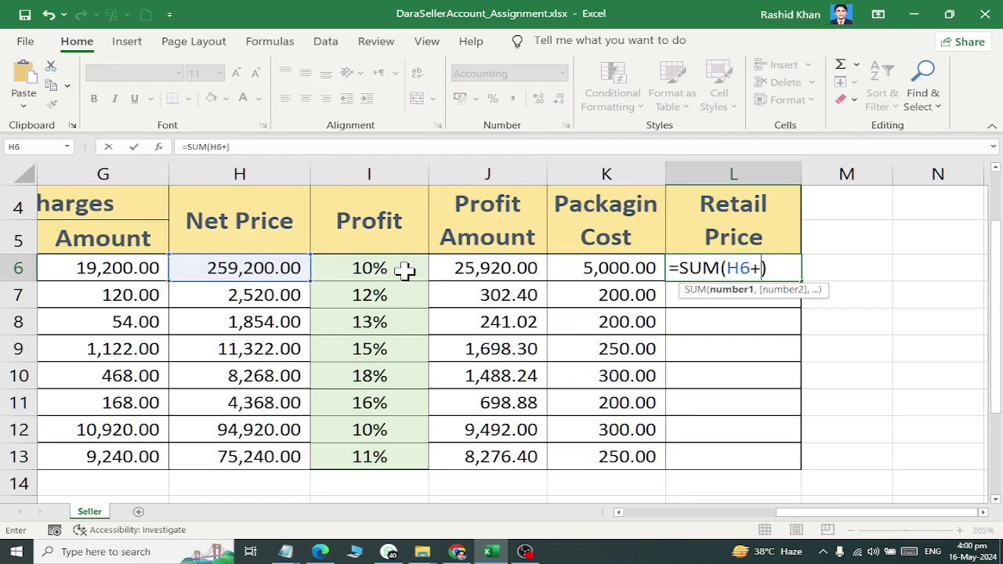
{"action": "left_click", "coordinate": [453, 268]}
{"action": "type", "text": "+"}
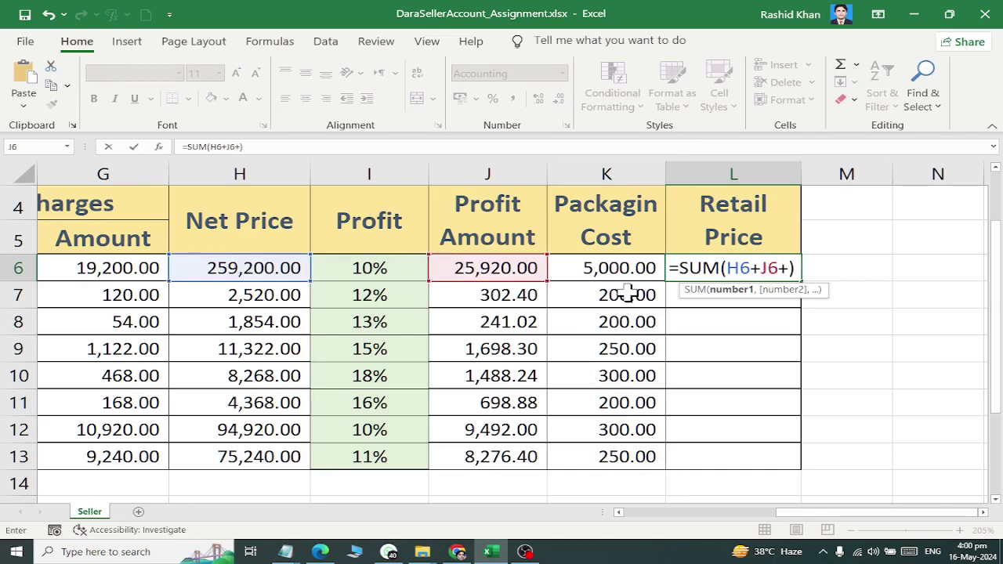
{"action": "left_click", "coordinate": [623, 270]}
{"action": "key", "text": "Return"}
{"action": "left_click", "coordinate": [761, 251]}
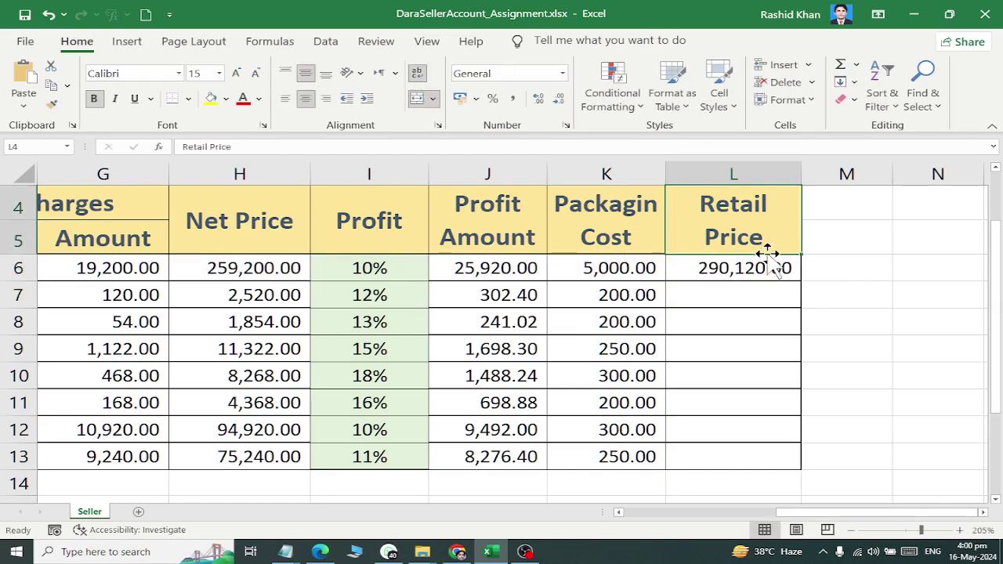
{"action": "left_click", "coordinate": [784, 270]}
{"action": "double_click", "coordinate": [803, 281]}
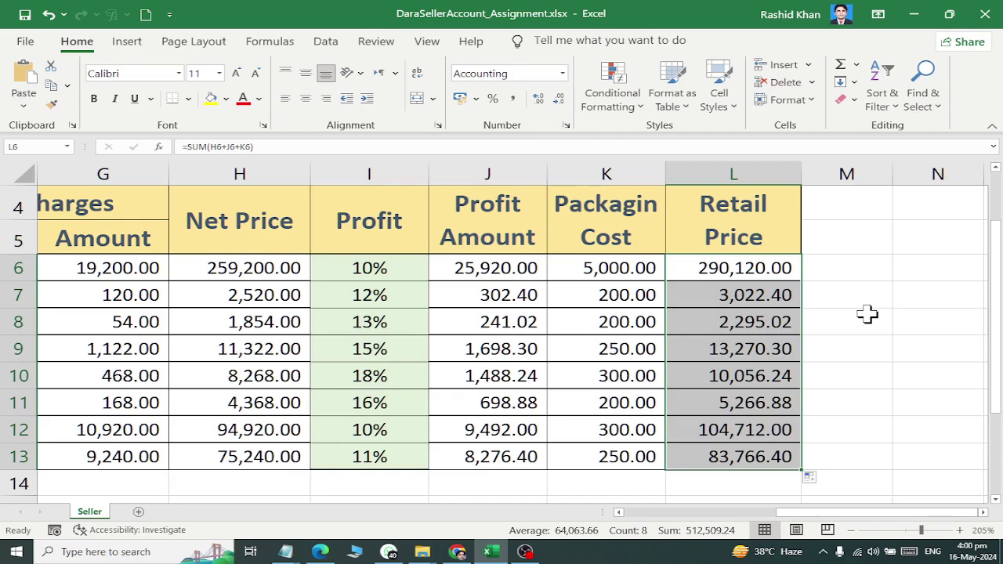
{"action": "left_click", "coordinate": [868, 313]}
Step: Change the Electronic Items price in C13 to 5000
{"action": "key", "text": "ctrl+Home"}
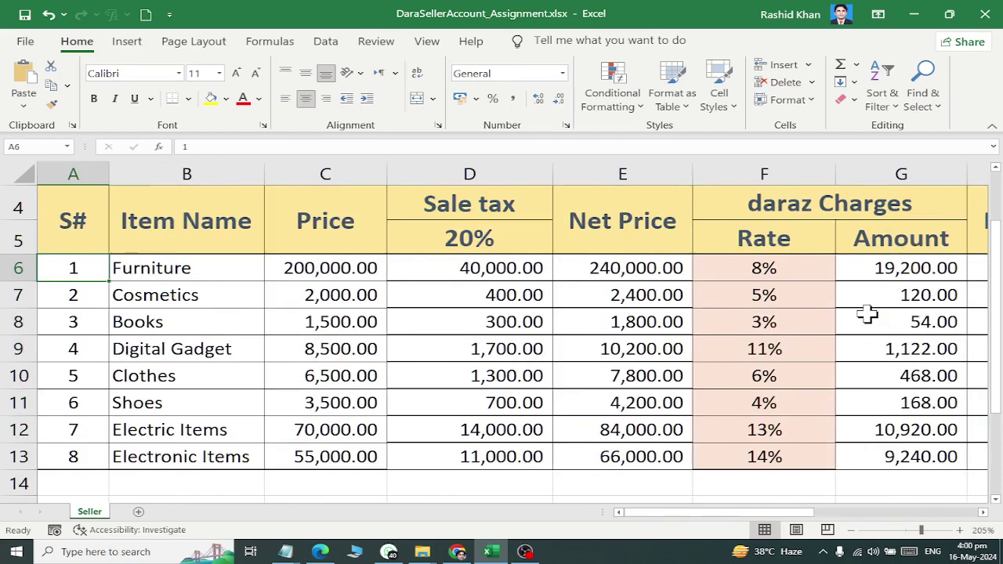
{"action": "key", "text": "Down"}
{"action": "key", "text": "Down"}
{"action": "key", "text": "Down"}
{"action": "key", "text": "Down"}
{"action": "key", "text": "Down"}
{"action": "key", "text": "Down"}
{"action": "key", "text": "Down"}
{"action": "key", "text": "Right"}
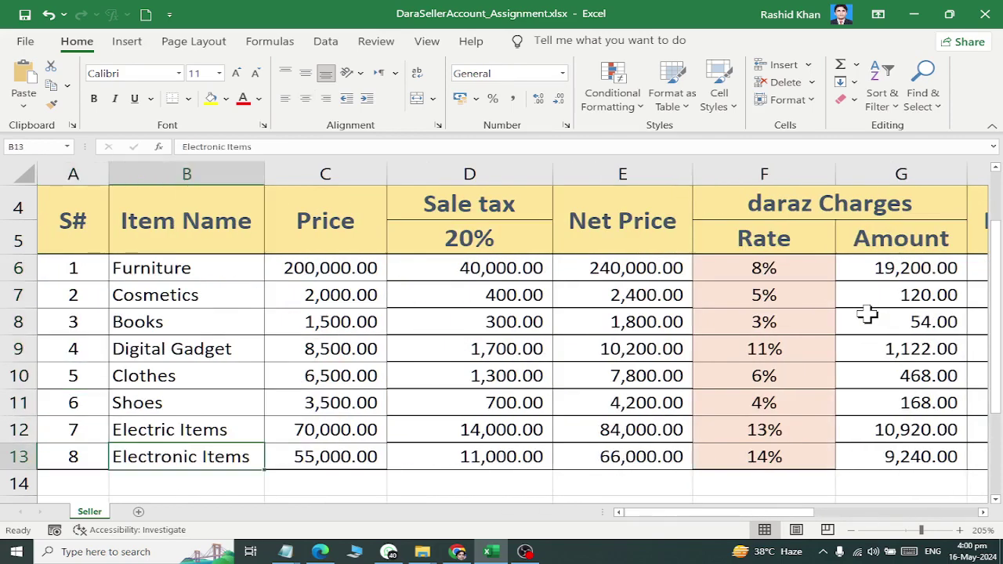
{"action": "key", "text": "Down"}
{"action": "key", "text": "Up"}
{"action": "key", "text": "Right"}
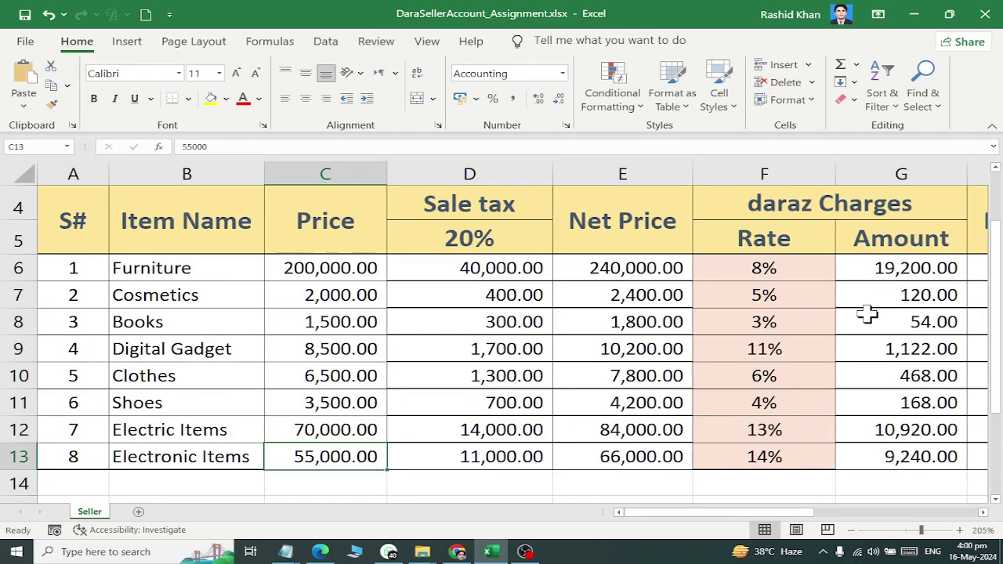
{"action": "type", "text": "5000"}
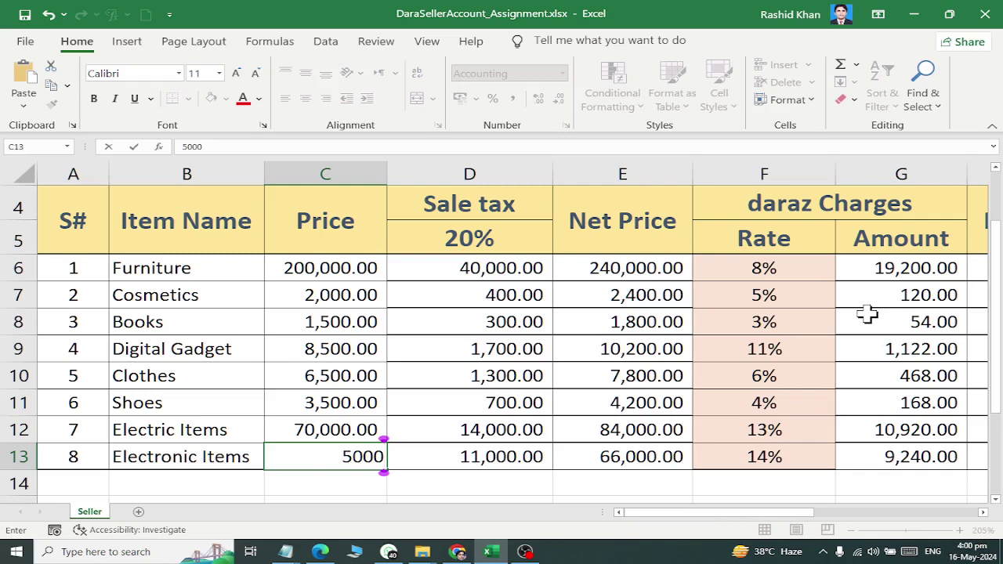
{"action": "key", "text": "Return"}
Step: Review the recalculated row 13: Net Price 6,840.00, Profit 752.40, Retail Price 7,842.40
{"action": "key", "text": "Up"}
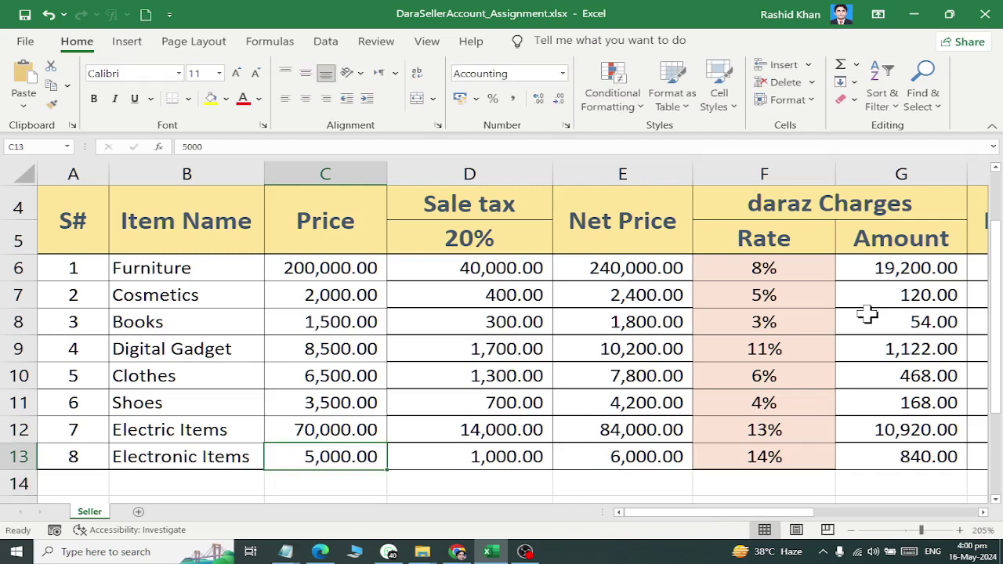
{"action": "key", "text": "Right"}
{"action": "key", "text": "Right"}
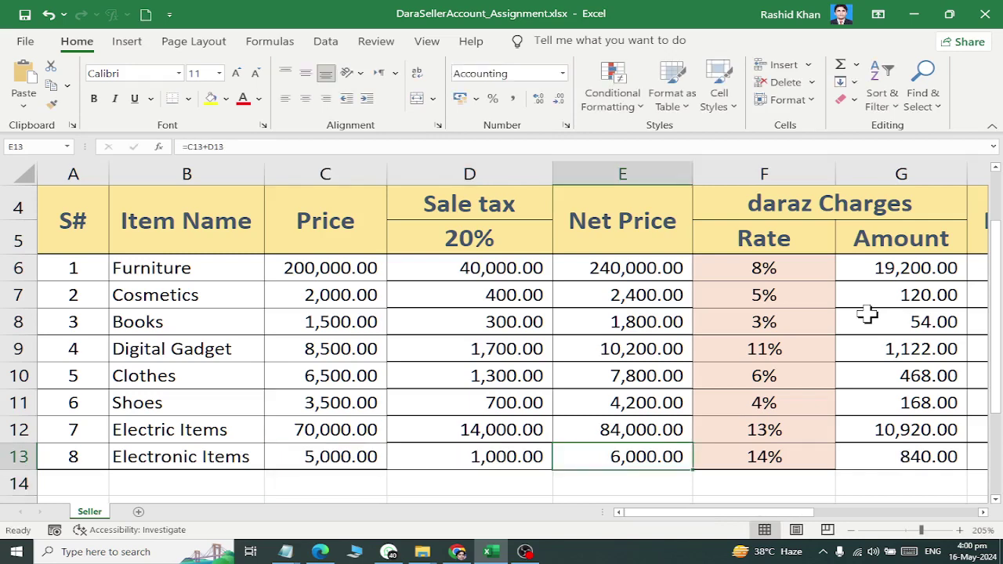
{"action": "key", "text": "Right"}
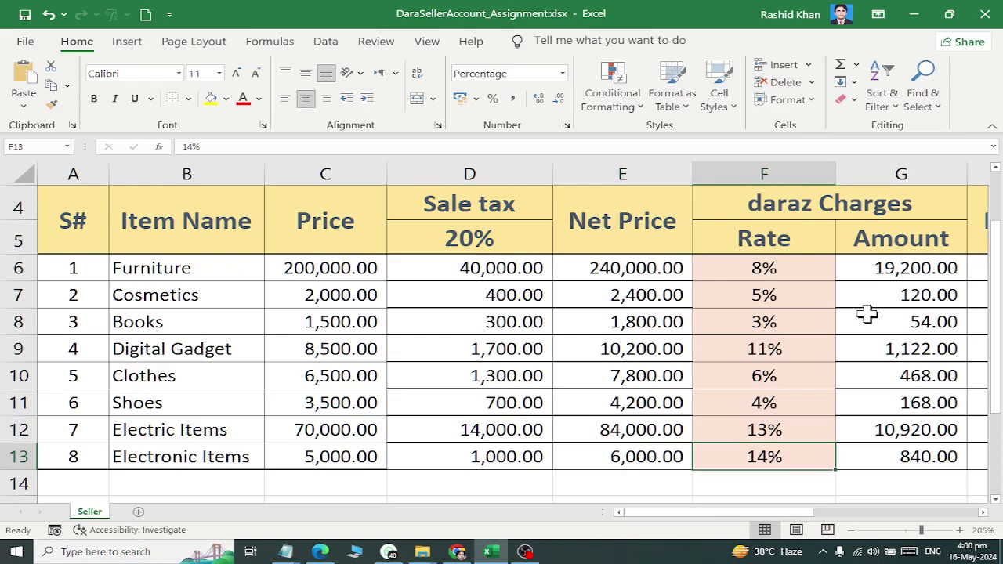
{"action": "key", "text": "Right"}
{"action": "key", "text": "Right"}
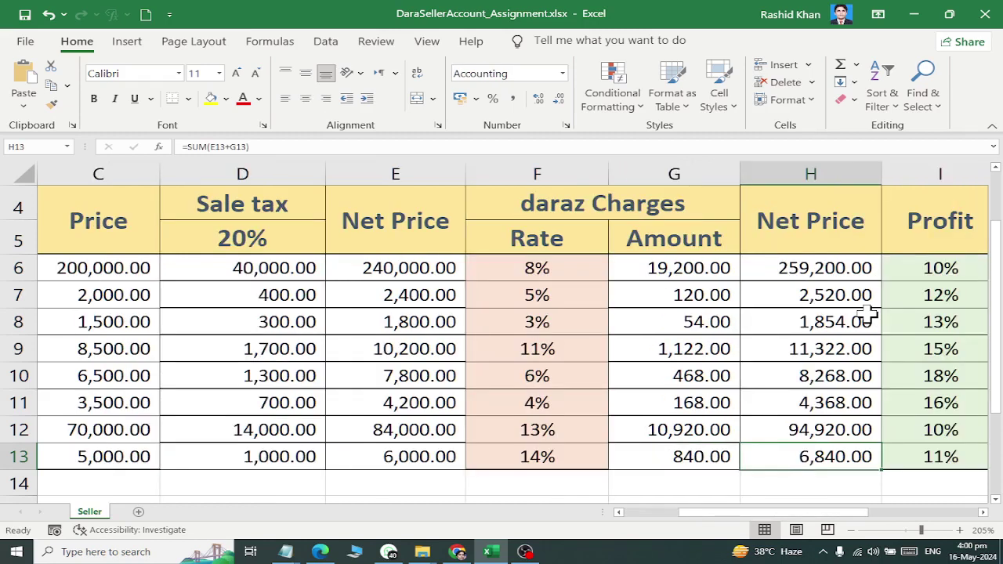
{"action": "key", "text": "Left"}
{"action": "key", "text": "Right"}
{"action": "key", "text": "Right"}
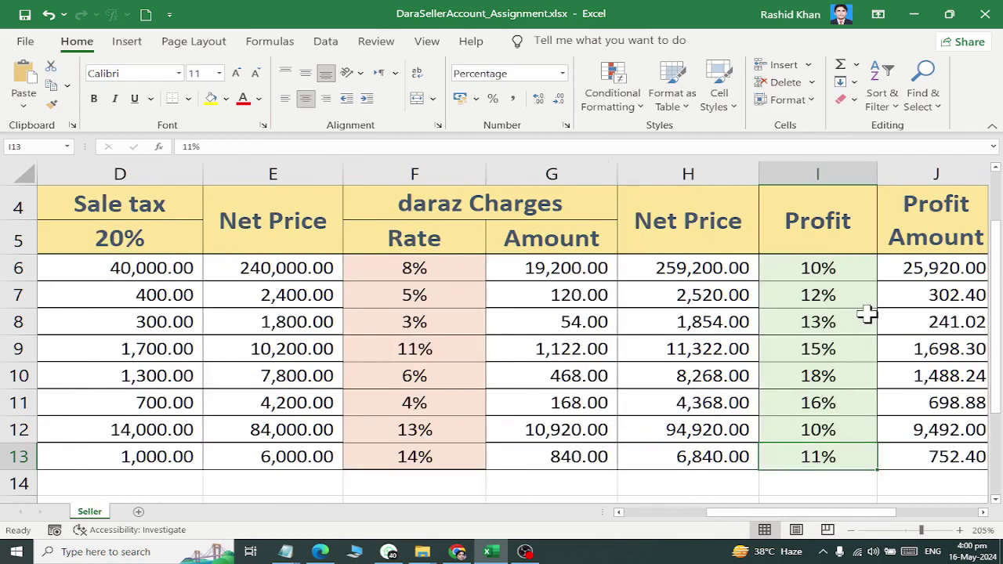
{"action": "key", "text": "Right"}
{"action": "key", "text": "Left"}
{"action": "key", "text": "Right"}
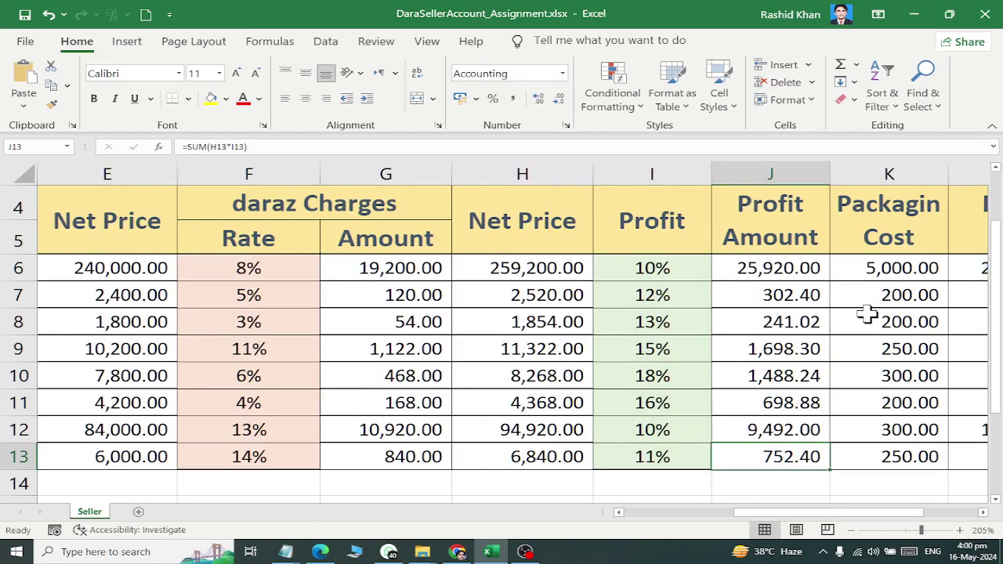
{"action": "key", "text": "Right"}
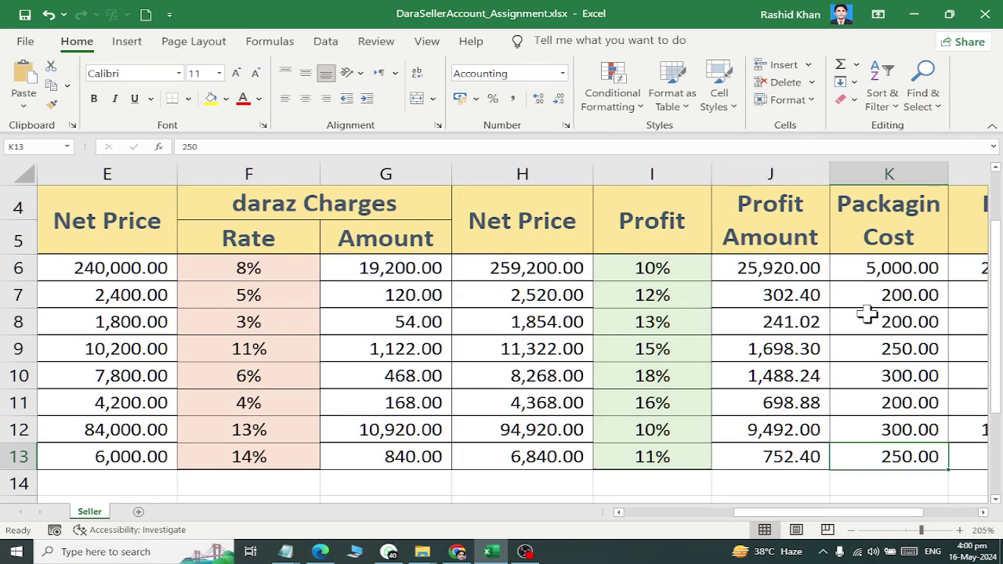
{"action": "key", "text": "Right"}
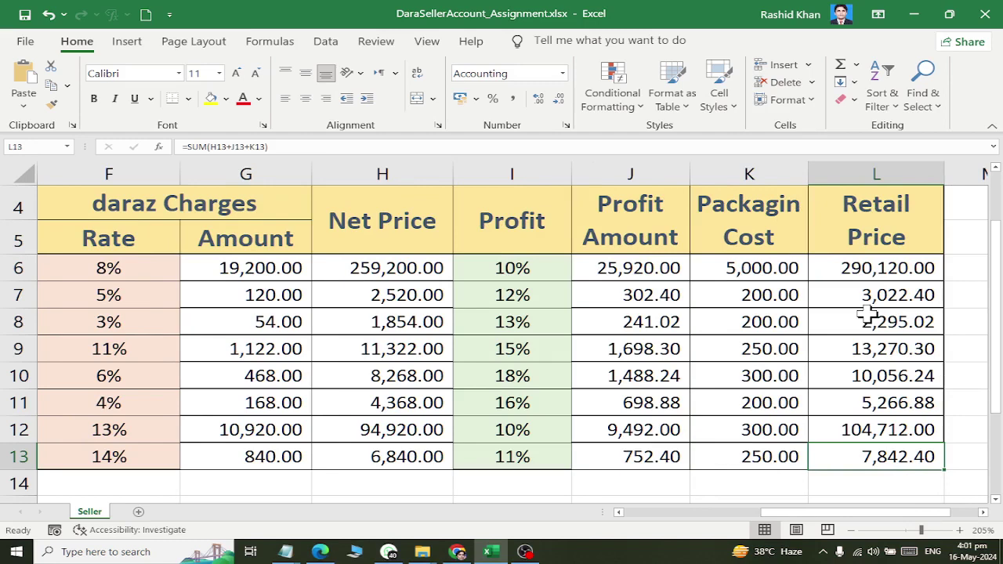
{"action": "left_click", "coordinate": [626, 459]}
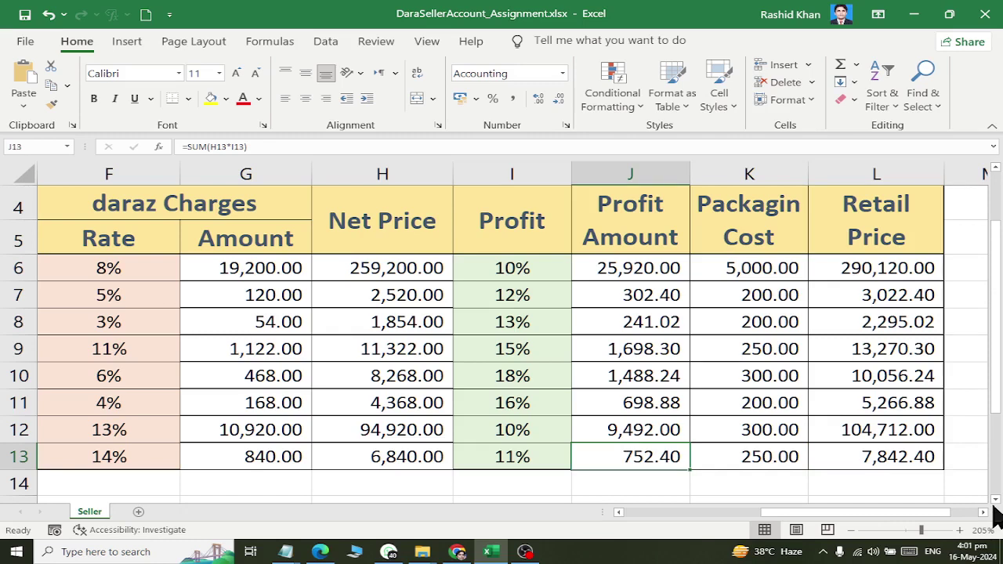
Step: Set the Electronic Items profit rate to 9%
{"action": "key", "text": "Left"}
{"action": "key", "text": "Left"}
{"action": "key", "text": "Right"}
Step: Set the Electronic Items daraz rate to 13%
{"action": "key", "text": "Right"}
{"action": "key", "text": "Left"}
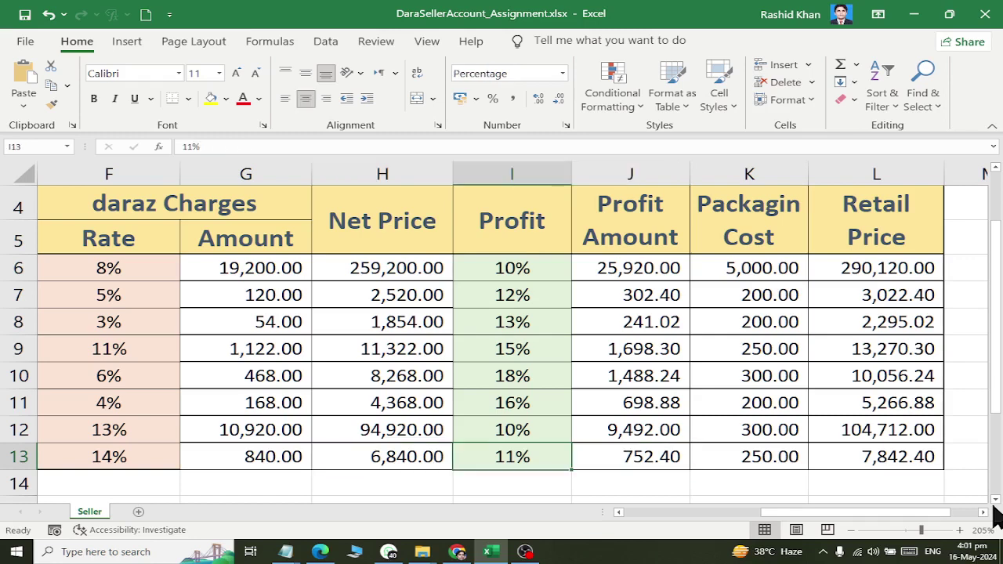
{"action": "type", "text": "9"}
{"action": "key", "text": "Return"}
{"action": "key", "text": "Up"}
{"action": "key", "text": "Right"}
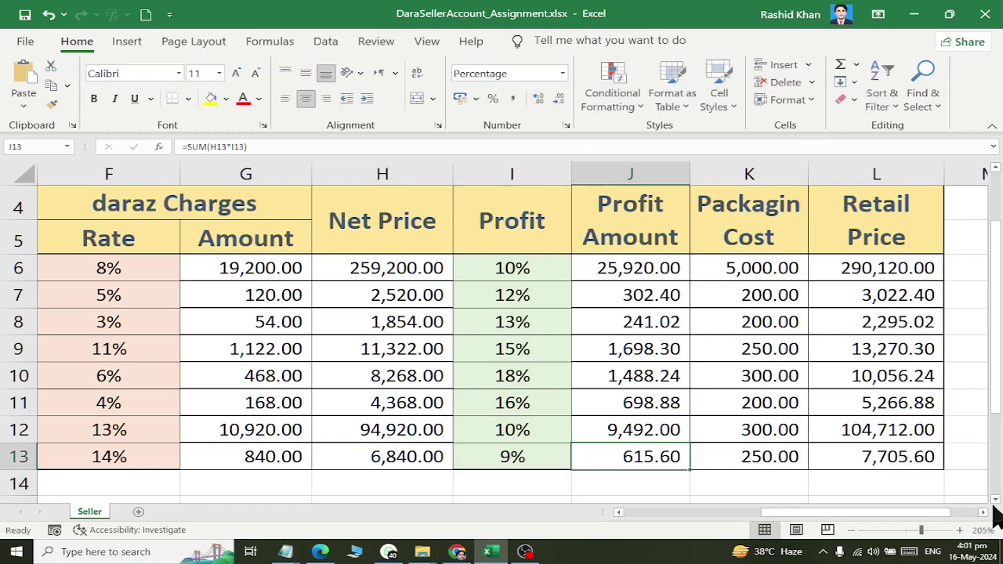
{"action": "key", "text": "Left"}
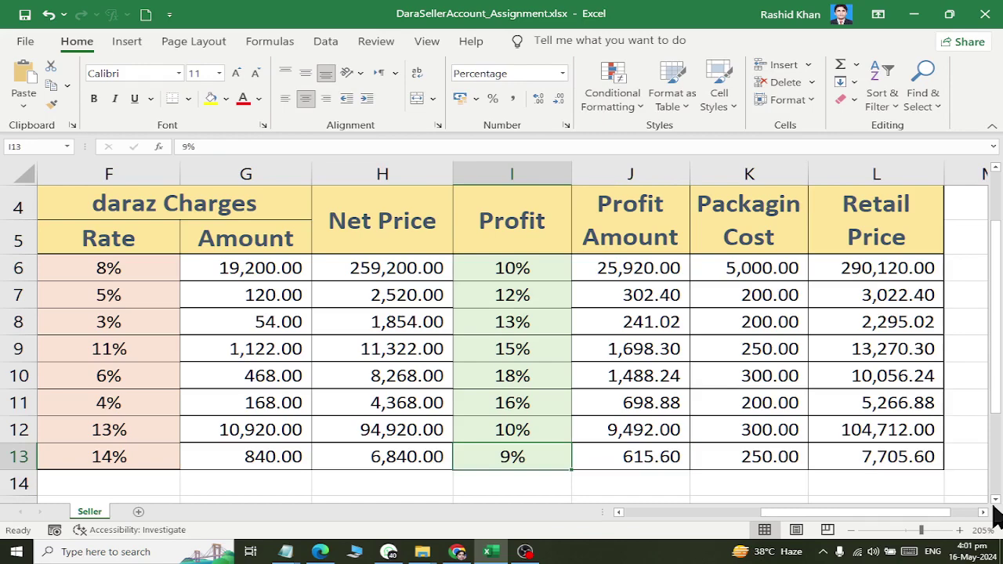
{"action": "key", "text": "Left"}
{"action": "key", "text": "Left"}
{"action": "key", "text": "Left"}
{"action": "key", "text": "Right"}
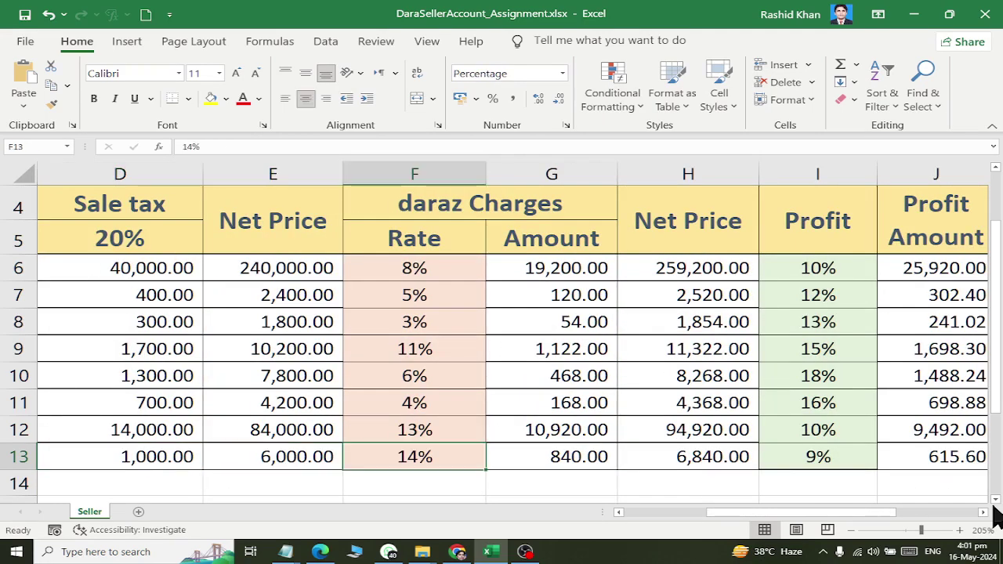
{"action": "type", "text": "13"}
{"action": "key", "text": "Return"}
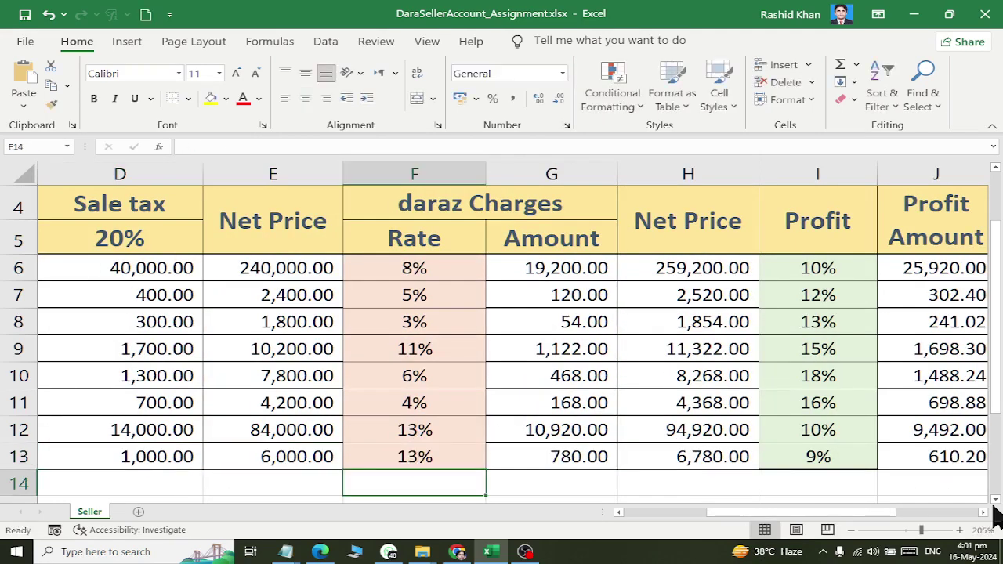
Step: Set the Cosmetics daraz rate to 15% and review its recalculated row
{"action": "key", "text": "Up"}
{"action": "key", "text": "Up"}
{"action": "key", "text": "Up"}
{"action": "key", "text": "Up"}
{"action": "key", "text": "Up"}
{"action": "key", "text": "Up"}
{"action": "key", "text": "Up"}
{"action": "key", "text": "Up"}
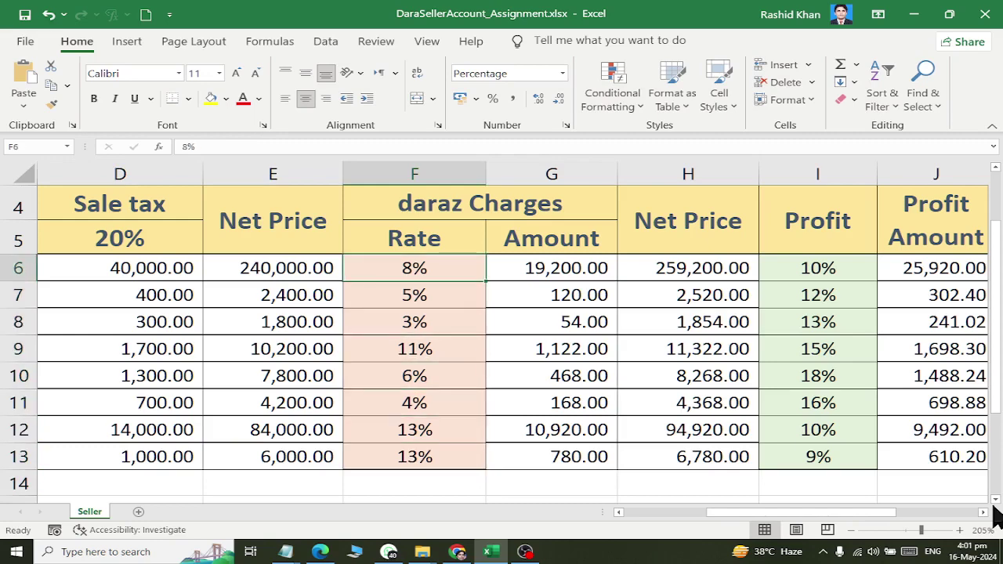
{"action": "key", "text": "Down"}
{"action": "type", "text": "15"}
{"action": "key", "text": "Return"}
{"action": "key", "text": "Up"}
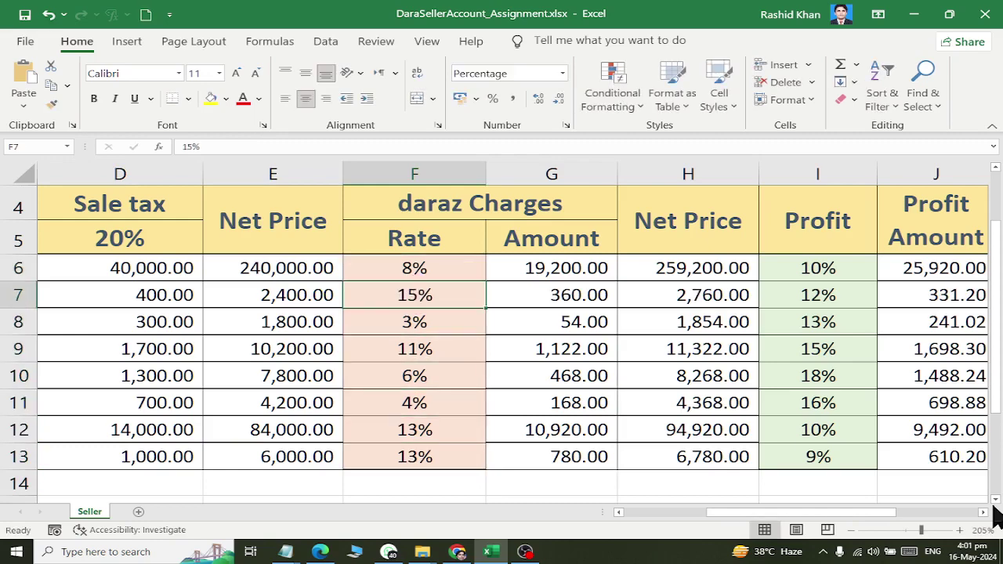
{"action": "key", "text": "Right"}
{"action": "key", "text": "Right"}
{"action": "key", "text": "Right"}
{"action": "key", "text": "Right"}
{"action": "key", "text": "Right"}
{"action": "key", "text": "Right"}
{"action": "key", "text": "Right"}
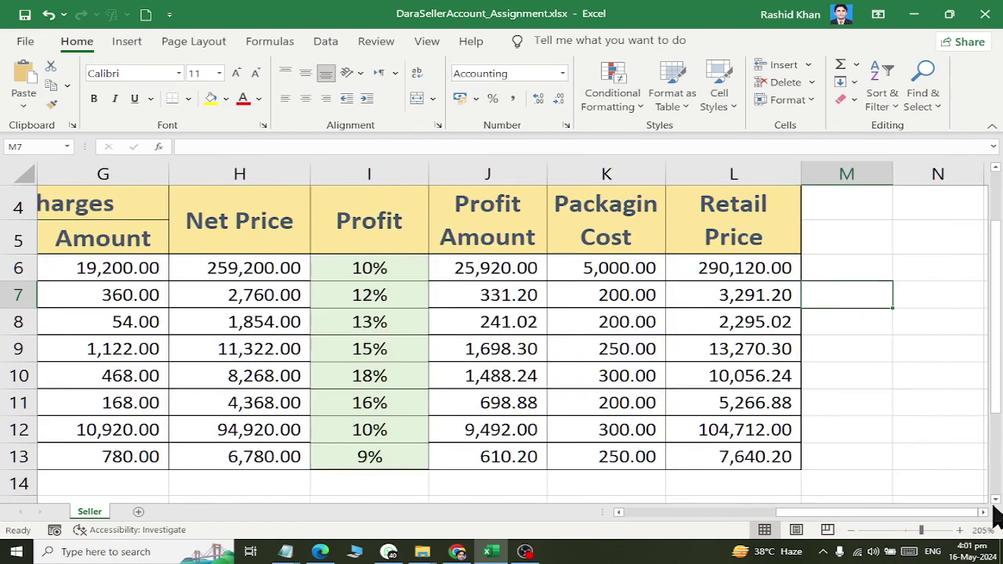
{"action": "key", "text": "Left"}
{"action": "key", "text": "Left"}
{"action": "key", "text": "Left"}
{"action": "key", "text": "Left"}
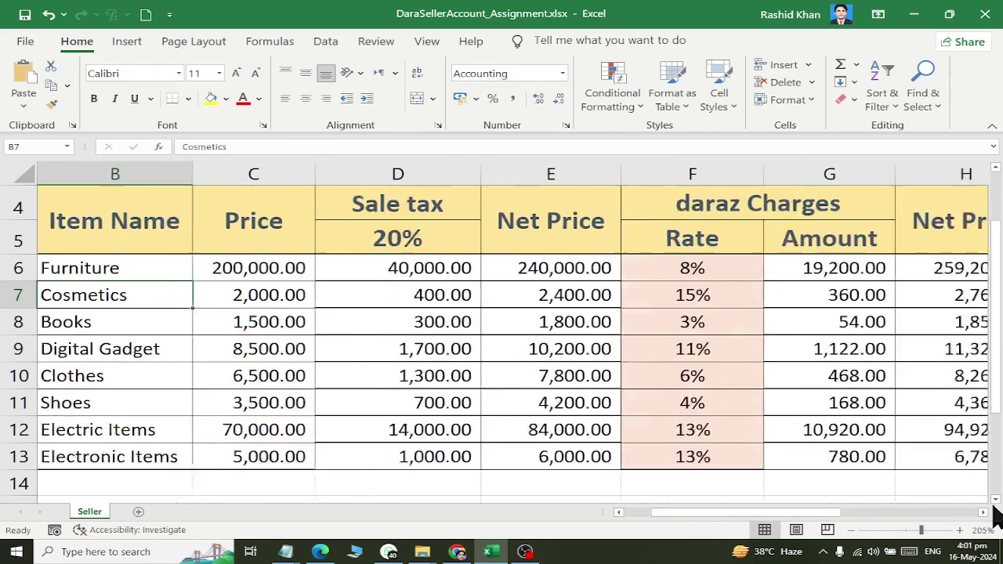
{"action": "key", "text": "Left"}
{"action": "scroll", "coordinate": [611, 407], "scroll_direction": "down", "scroll_amount": 2, "text": "ctrl"}
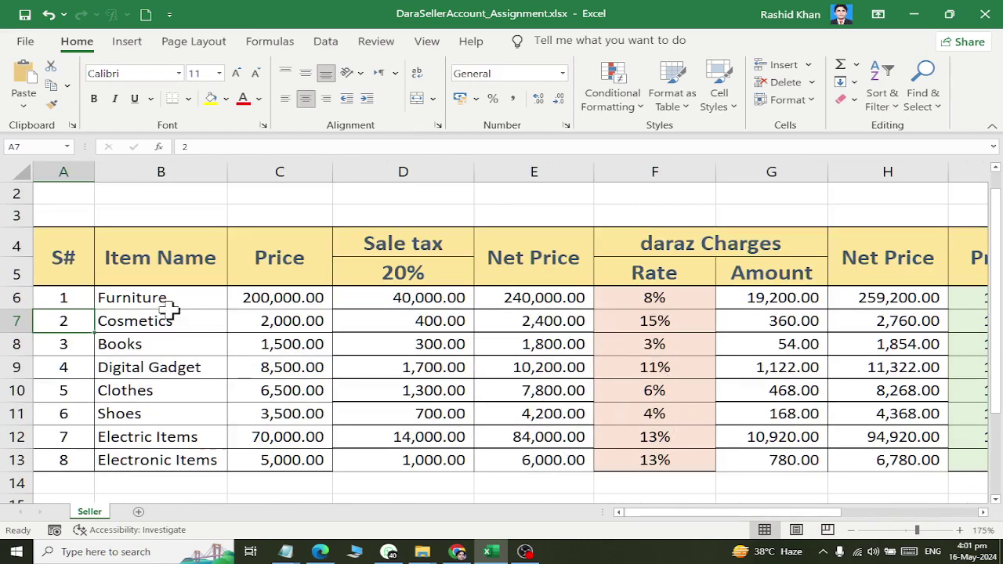
{"action": "mouse_move", "coordinate": [161, 317]}
{"action": "left_mouse_down"}
{"action": "mouse_move", "coordinate": [258, 477]}
{"action": "mouse_move", "coordinate": [267, 462]}
{"action": "left_mouse_up"}
{"action": "left_click_drag", "start_coordinate": [650, 492], "coordinate": [760, 483]}
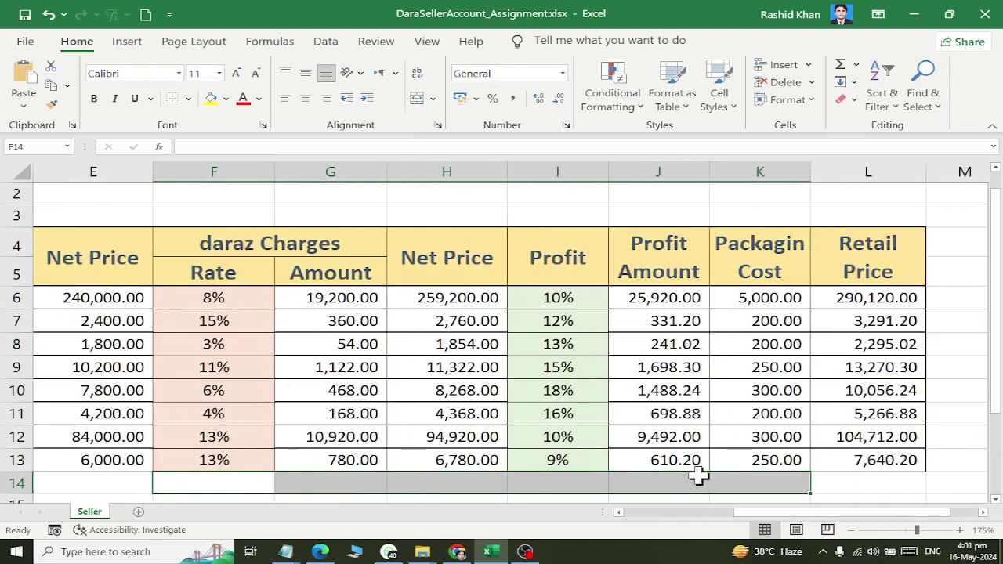